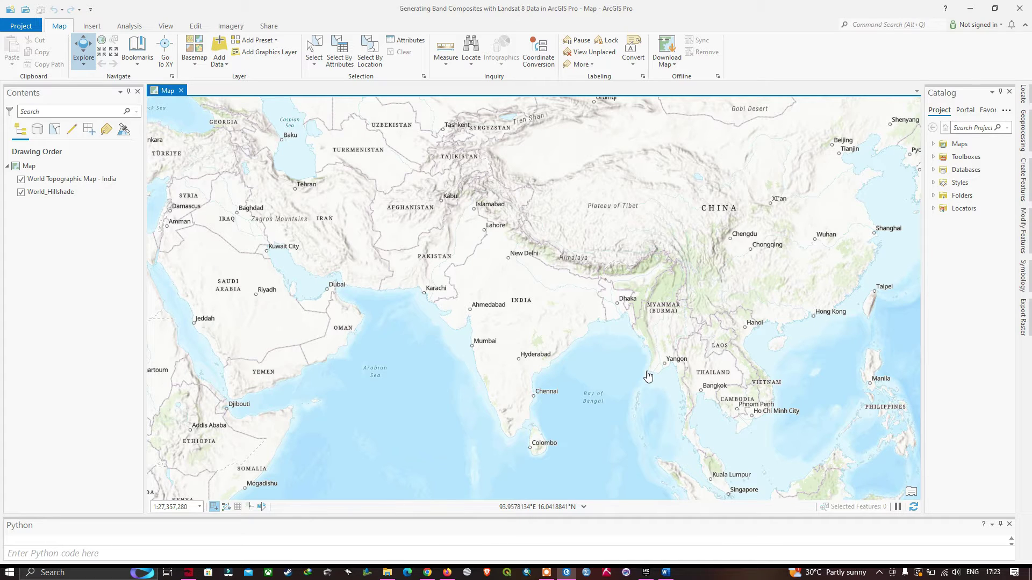
Switch to Word and read the Band Composite notes, from the general creation steps to the true and false color examples.
{"action": "key", "text": "alt+Tab"}
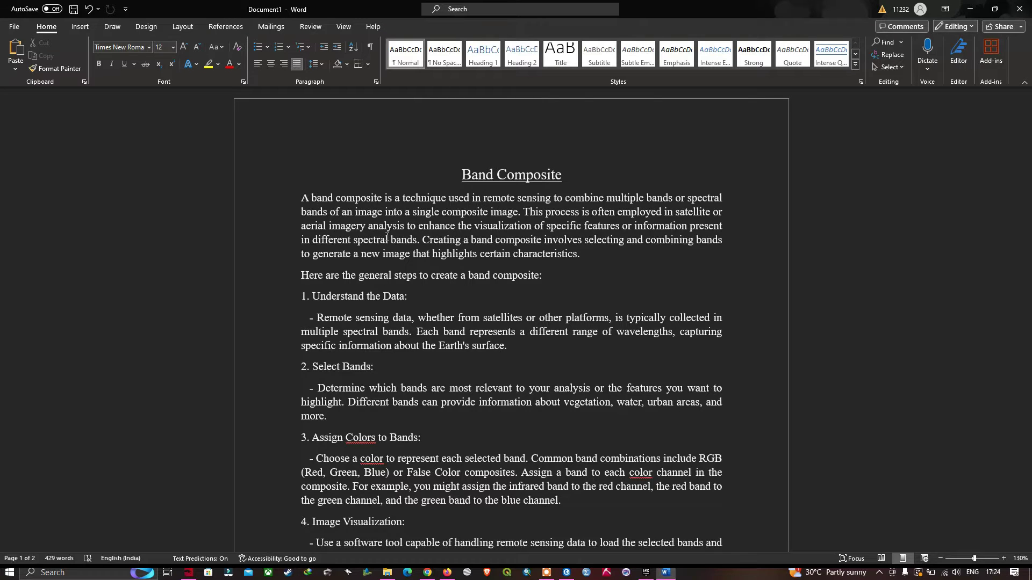
{"action": "scroll", "coordinate": [387, 237], "scroll_direction": "down", "scroll_amount": 10}
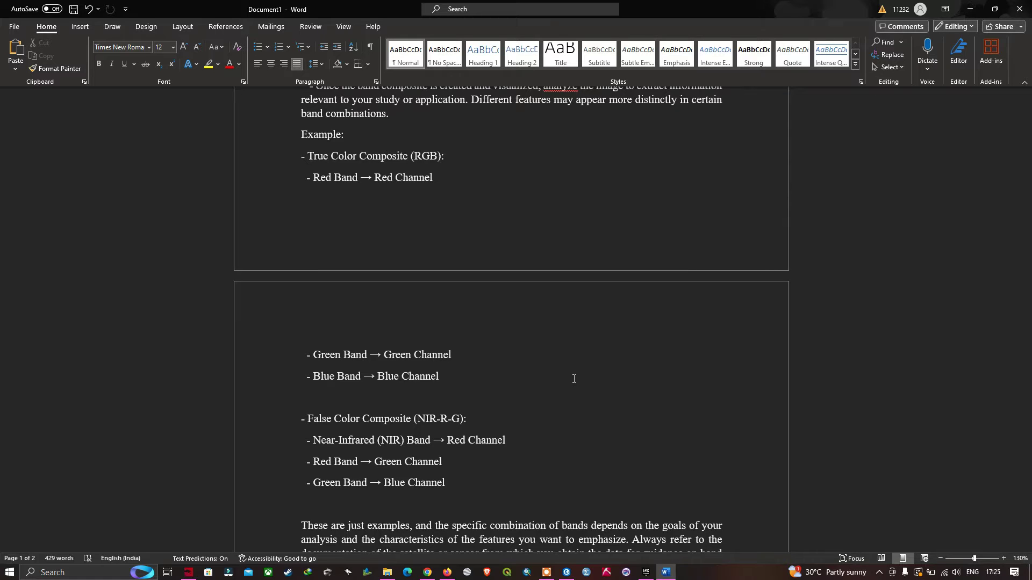
Switch to Chrome, search Google for "USGS earth explorer", open the USGS EarthExplorer site and look over its world map.
{"action": "key", "text": "alt+Tab"}
{"action": "left_click", "coordinate": [444, 227]}
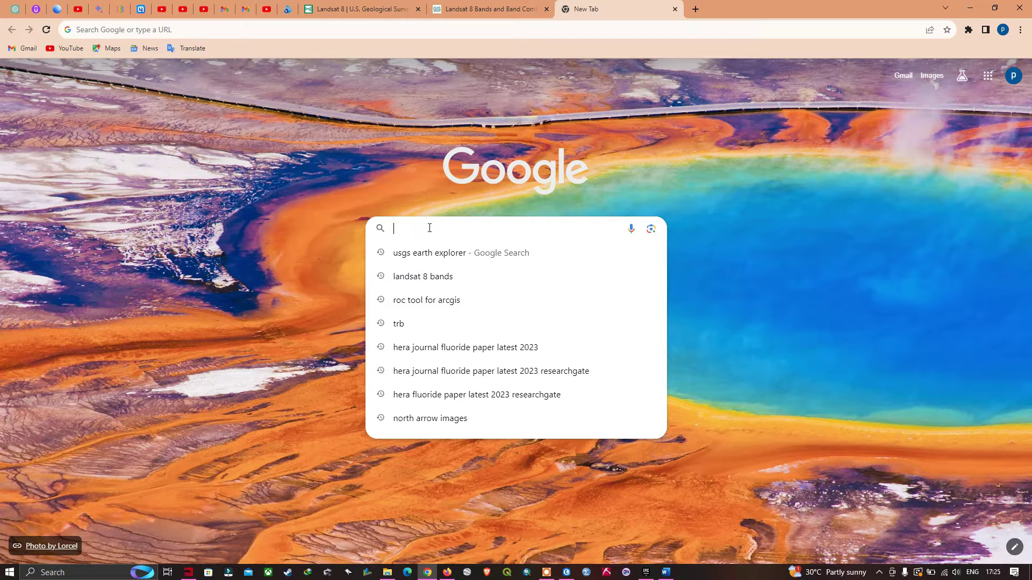
{"action": "type", "text": "USGS earth explorer"}
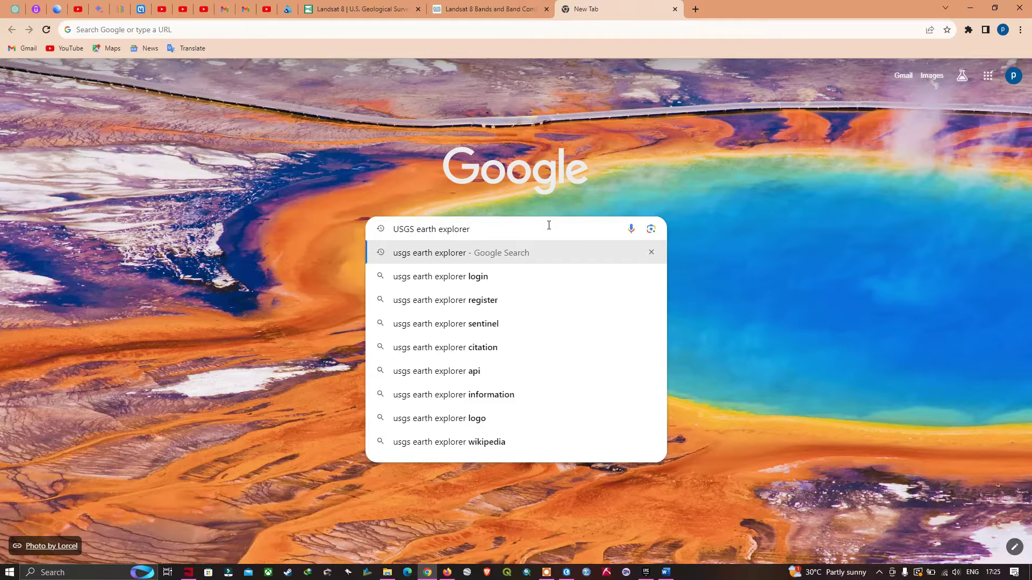
{"action": "key", "text": "Return"}
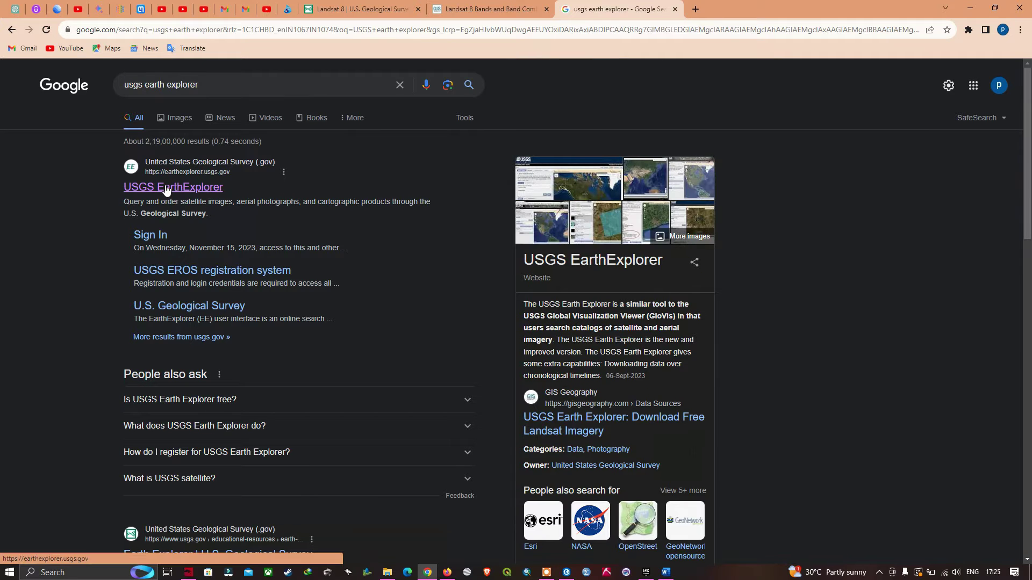
{"action": "left_click", "coordinate": [184, 188]}
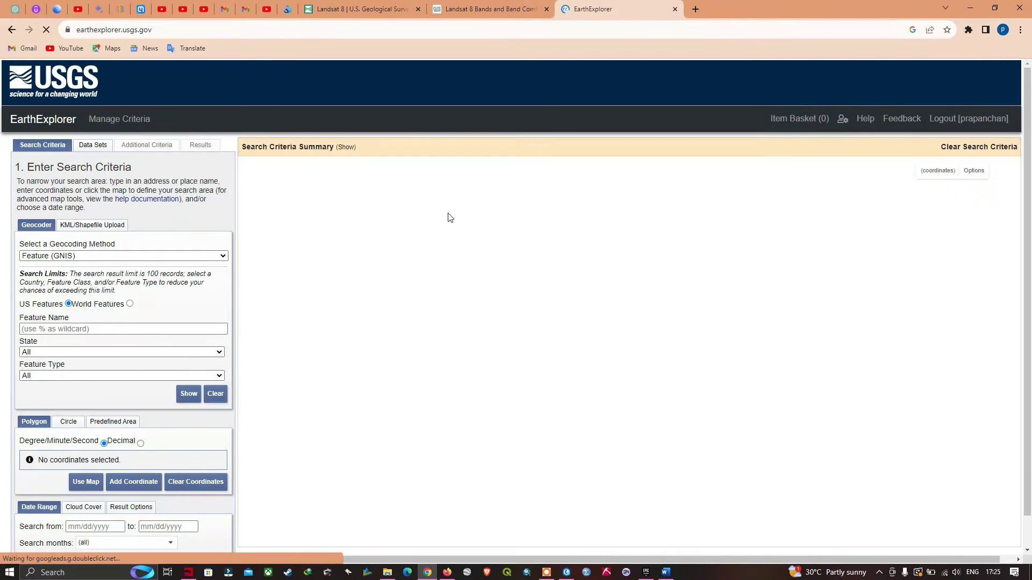
{"action": "scroll", "coordinate": [449, 212], "scroll_direction": "down", "scroll_amount": 5}
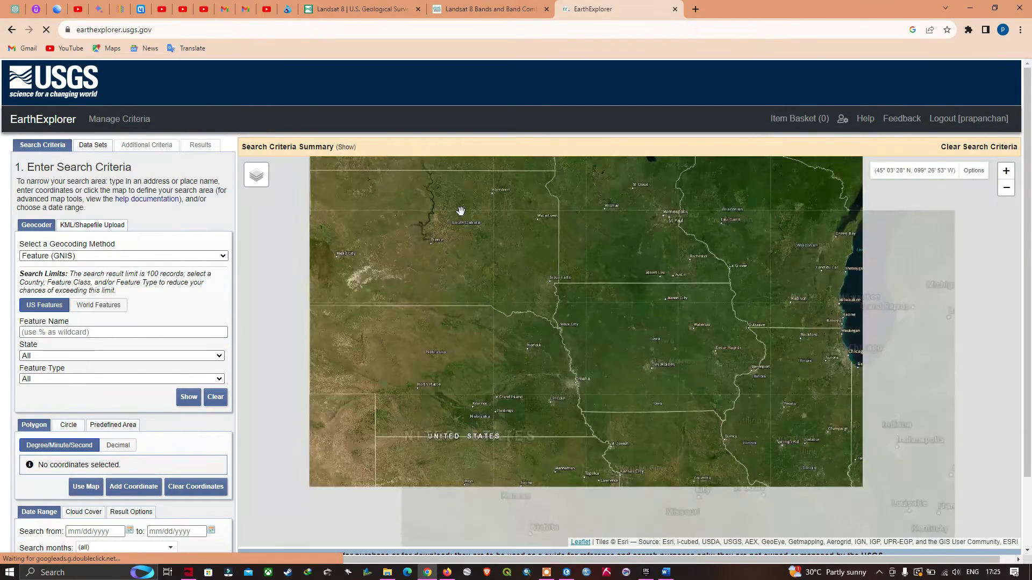
{"action": "scroll", "coordinate": [470, 213], "scroll_direction": "down", "scroll_amount": 3}
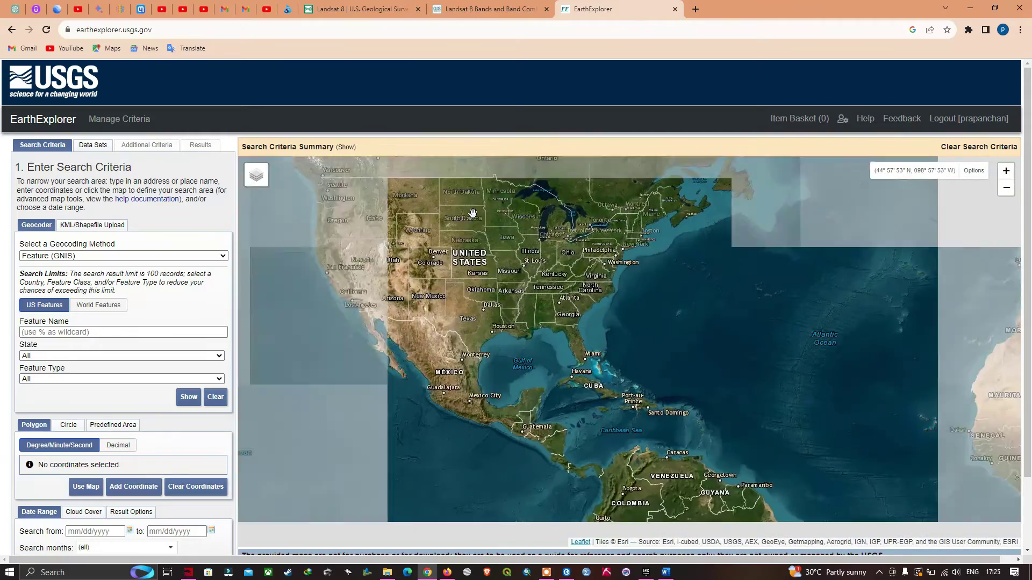
{"action": "left_click_drag", "start_coordinate": [509, 219], "coordinate": [539, 266]}
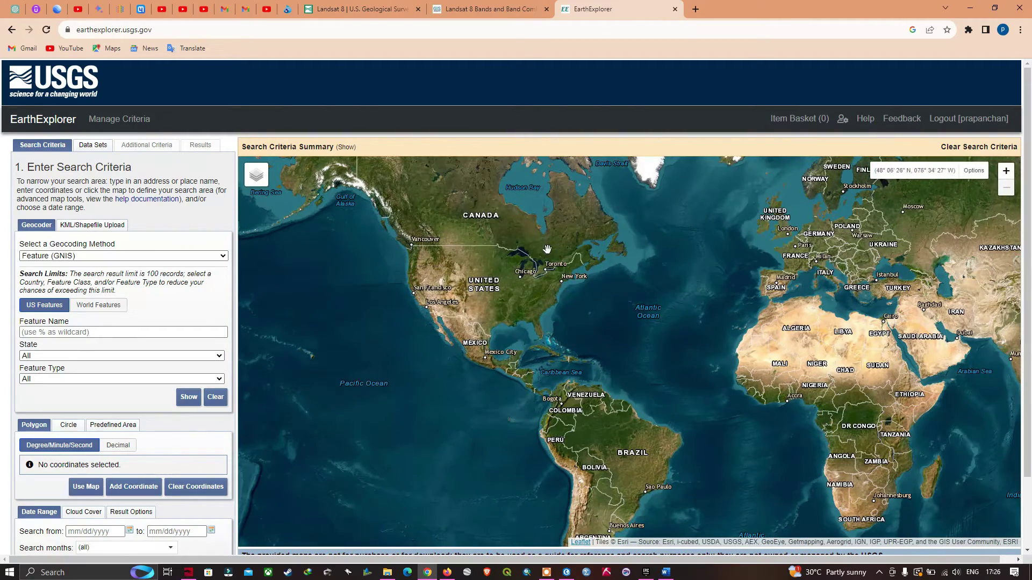
{"action": "left_click_drag", "start_coordinate": [640, 252], "coordinate": [607, 213]}
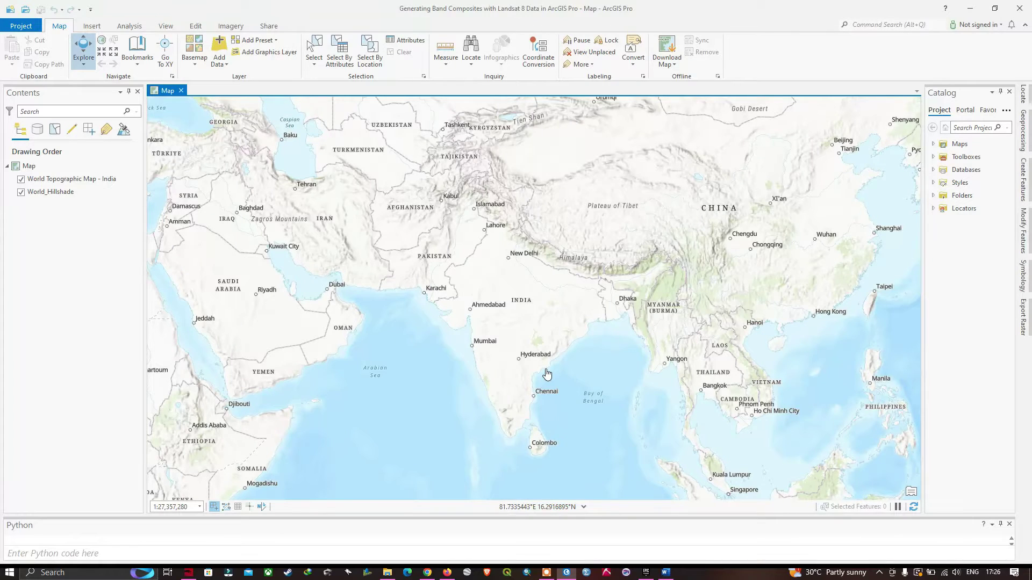
Switch to File Explorer and extract the archive LC08_L1TP_145049_20231025_20231025_02_RT directly into the Landsat8 folder.
{"action": "left_click", "coordinate": [389, 573]}
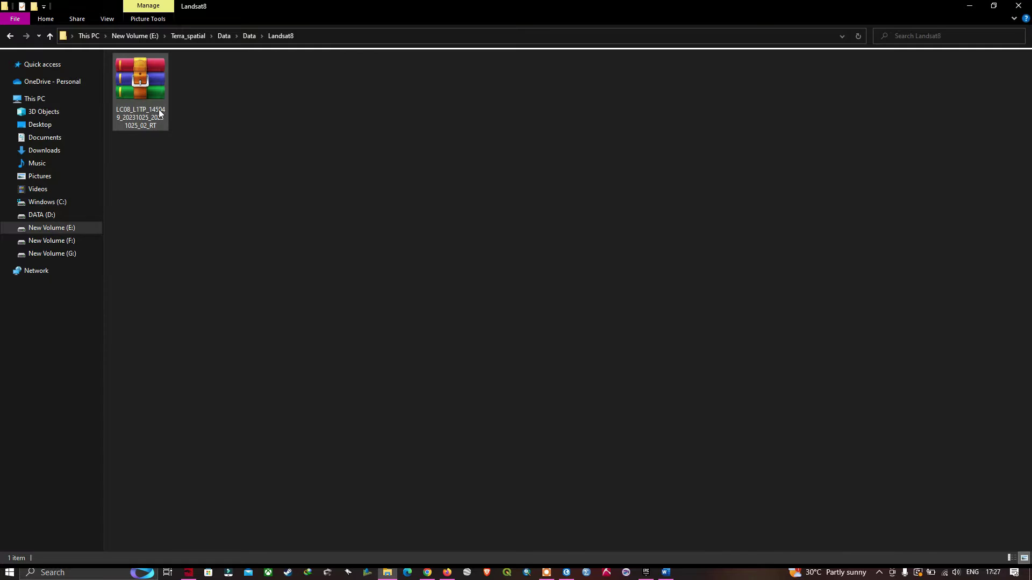
{"action": "left_click", "coordinate": [152, 95]}
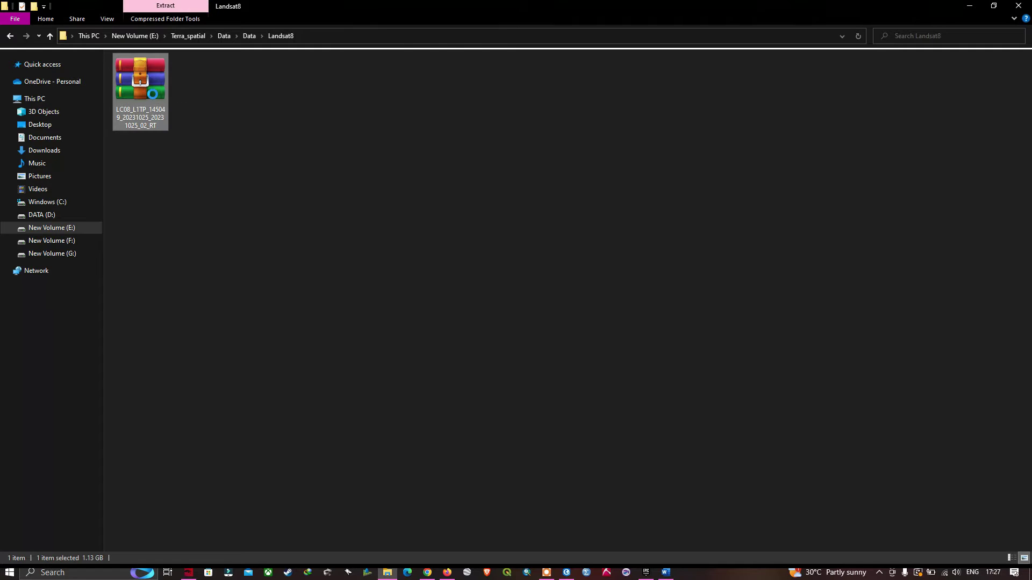
{"action": "right_click", "coordinate": [152, 95]}
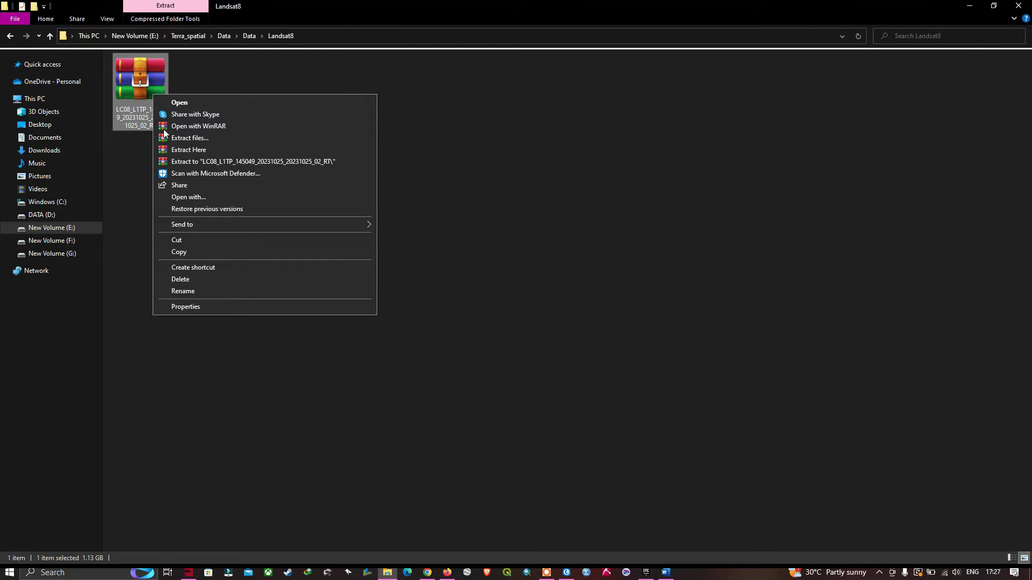
{"action": "left_click", "coordinate": [193, 152]}
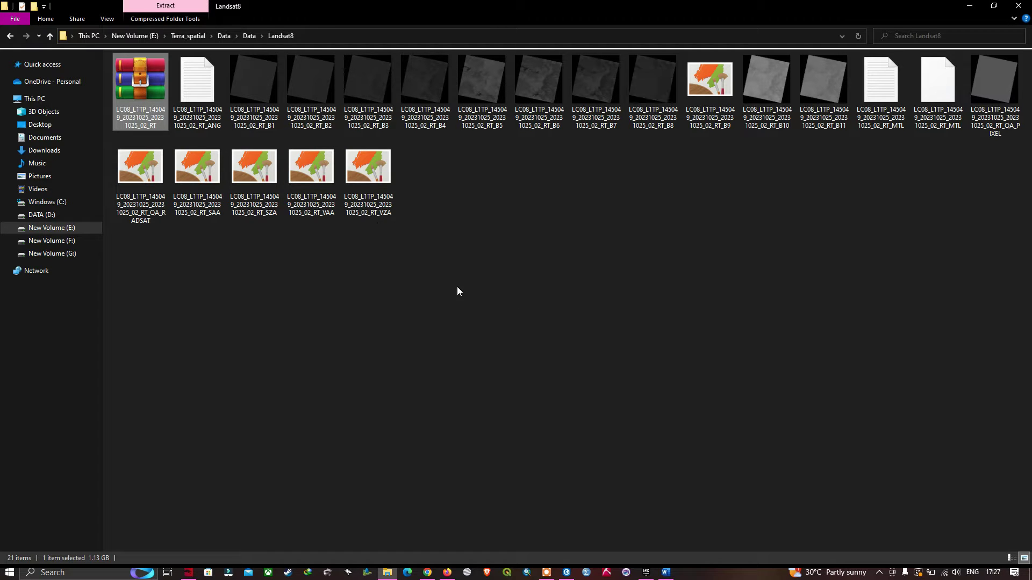
Switch to Chrome and examine the OLI and TIRS spectral band lists on the USGS Landsat 8 page.
{"action": "key", "text": "alt+Tab"}
{"action": "scroll", "coordinate": [540, 289], "scroll_direction": "down", "scroll_amount": 3}
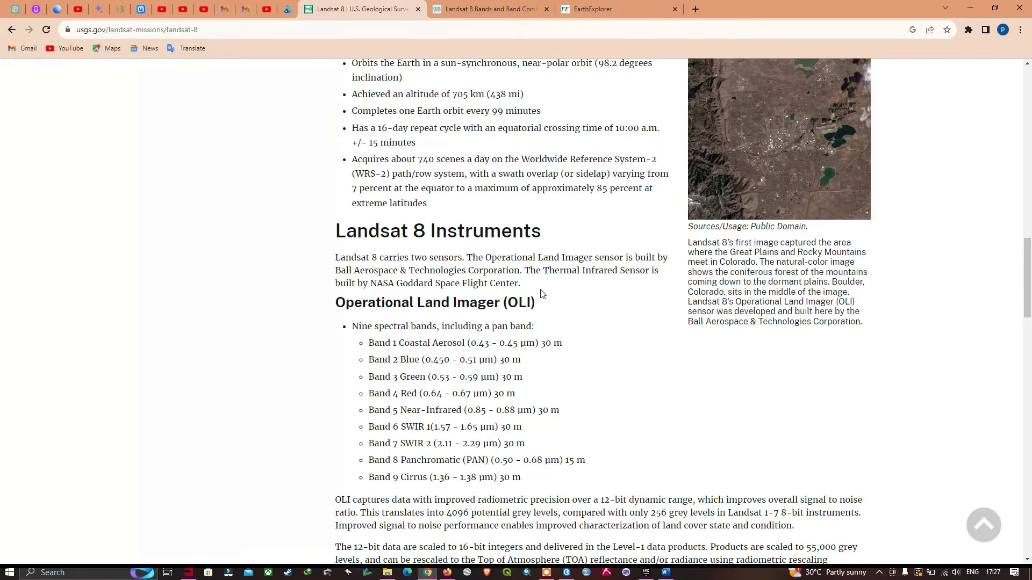
{"action": "scroll", "coordinate": [542, 290], "scroll_direction": "down", "scroll_amount": 1}
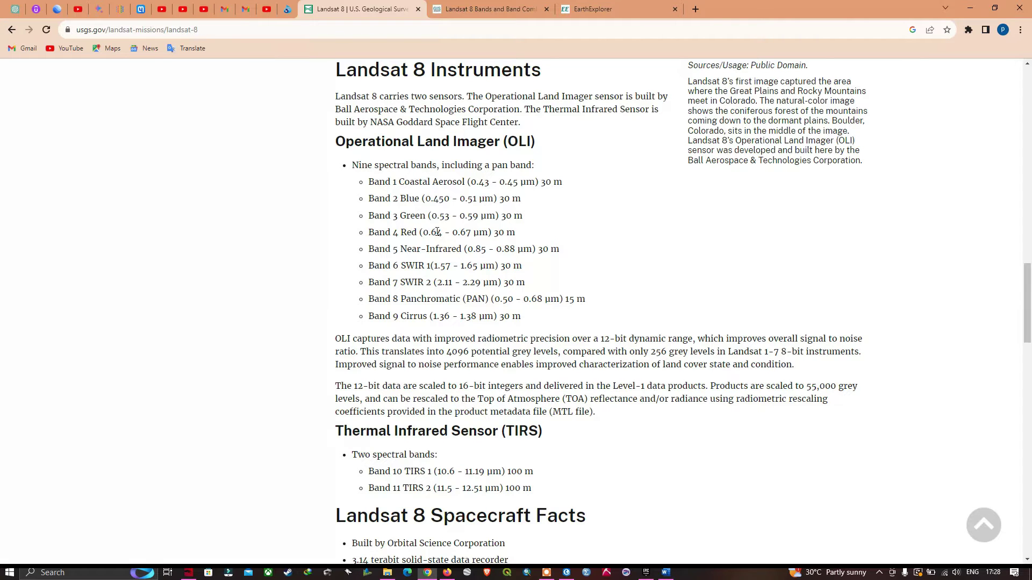
{"action": "scroll", "coordinate": [521, 247], "scroll_direction": "down", "scroll_amount": 1}
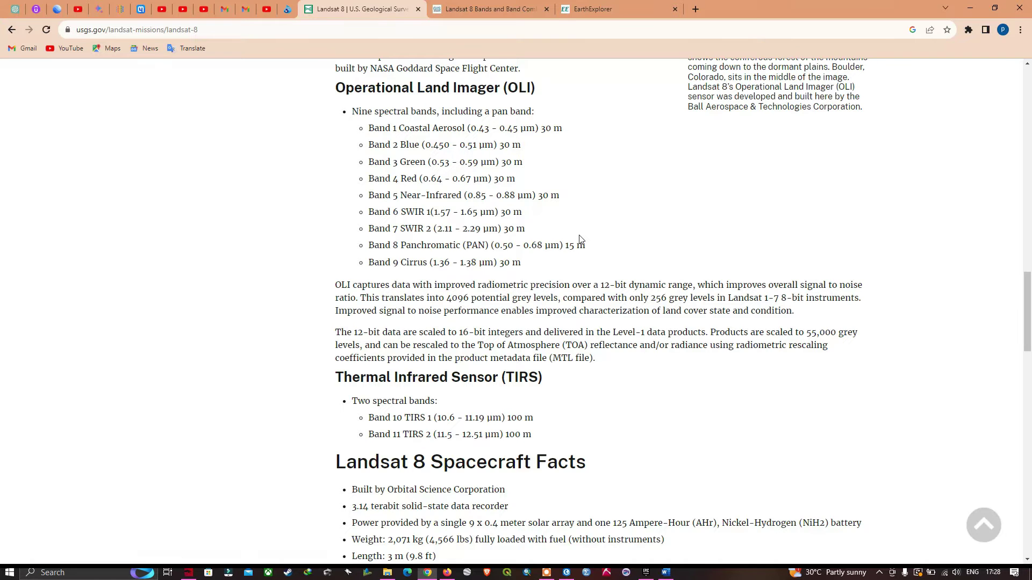
Review the Landsat 8 band combinations on the GISGeography page, from natural color through color infrared, short-wave infrared, agriculture and geology to bathymetric.
{"action": "key", "text": "ctrl+Tab"}
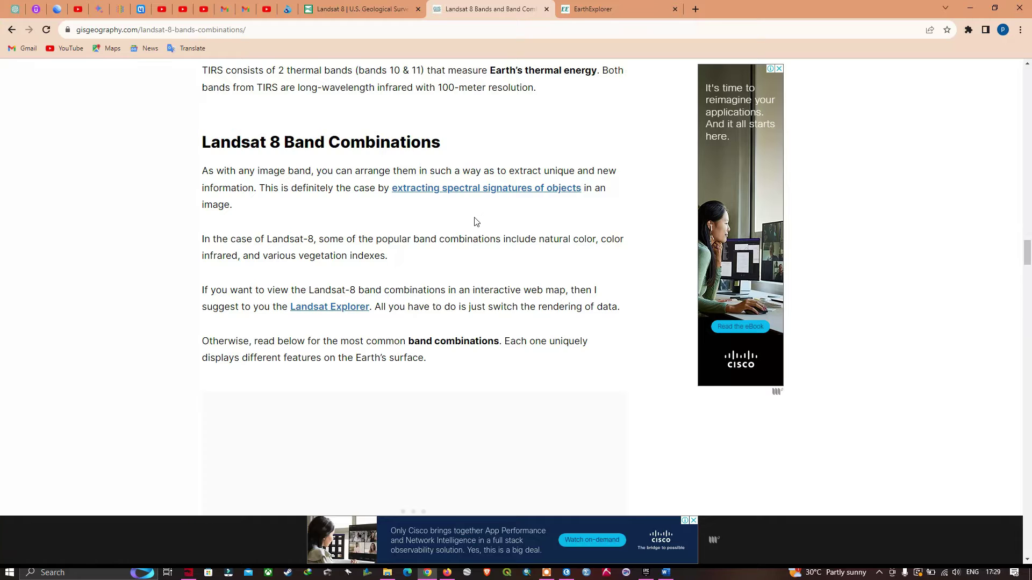
{"action": "scroll", "coordinate": [476, 222], "scroll_direction": "down", "scroll_amount": 8}
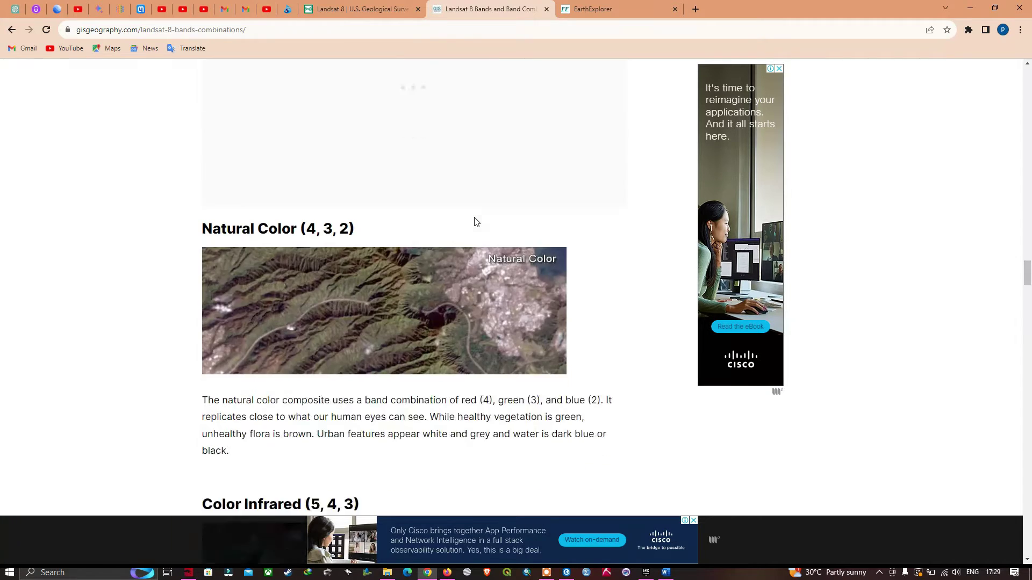
{"action": "scroll", "coordinate": [475, 222], "scroll_direction": "down", "scroll_amount": 1}
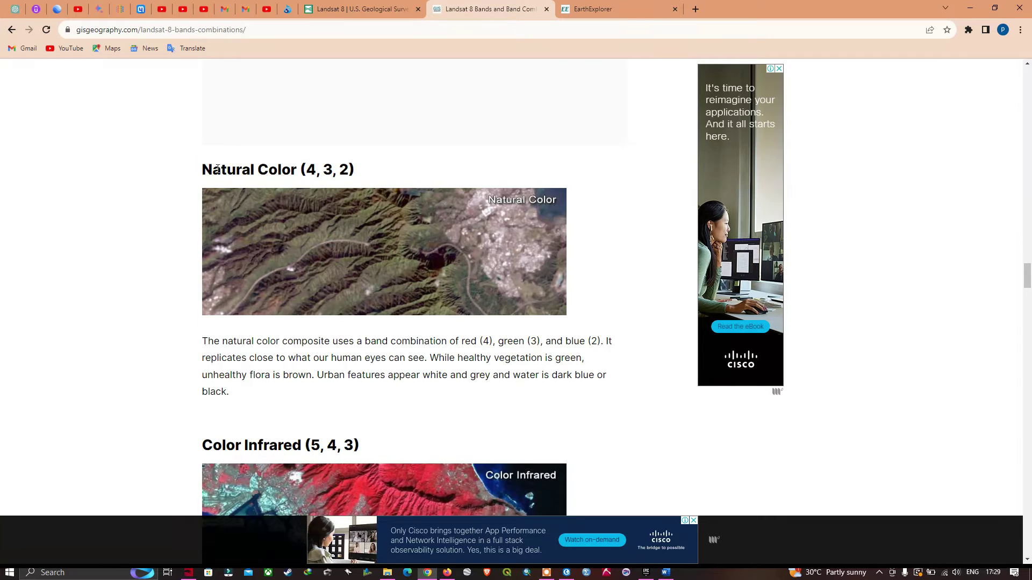
{"action": "scroll", "coordinate": [389, 177], "scroll_direction": "down", "scroll_amount": 3}
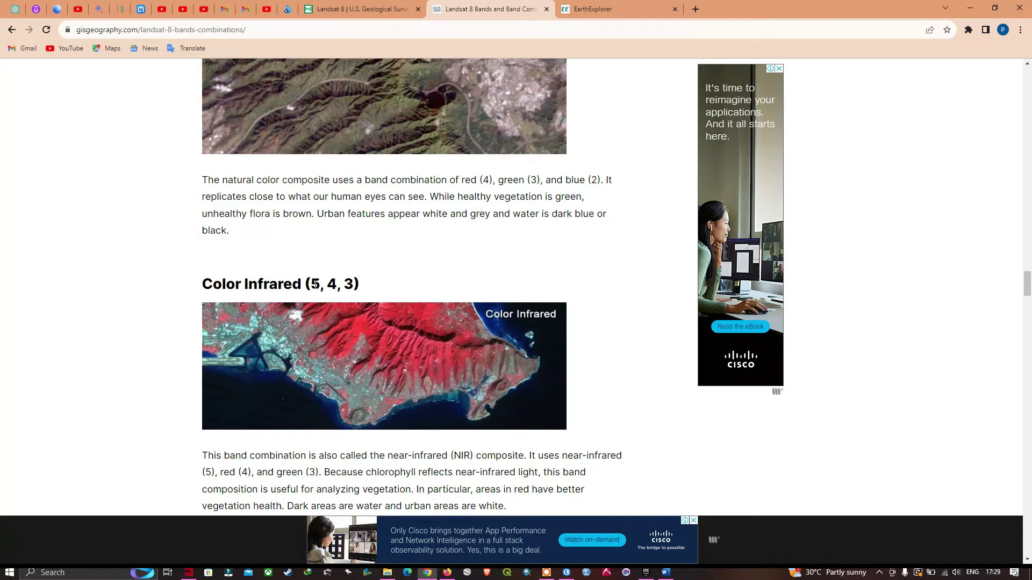
{"action": "scroll", "coordinate": [355, 283], "scroll_direction": "down", "scroll_amount": 5}
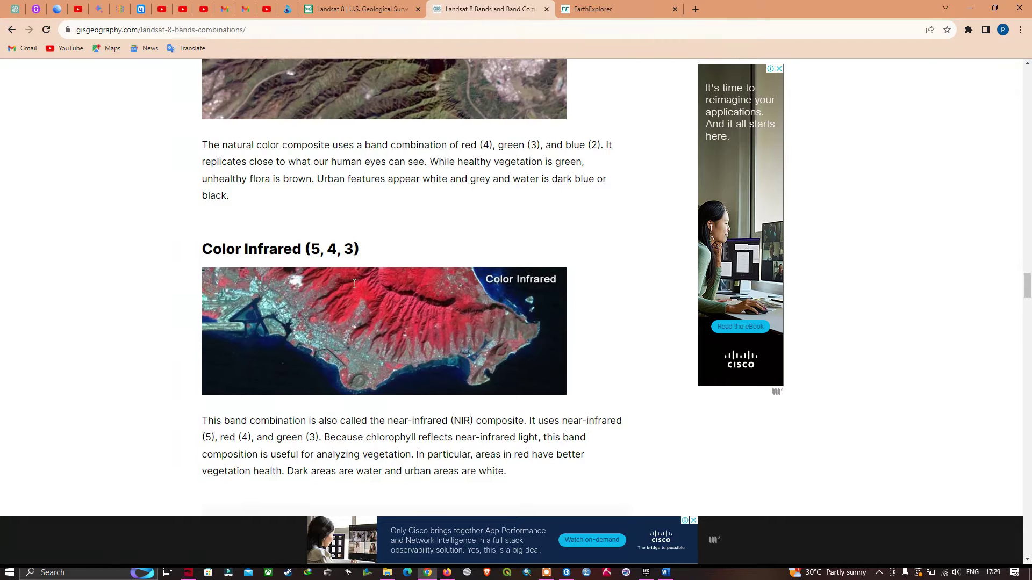
{"action": "scroll", "coordinate": [354, 280], "scroll_direction": "down", "scroll_amount": 6}
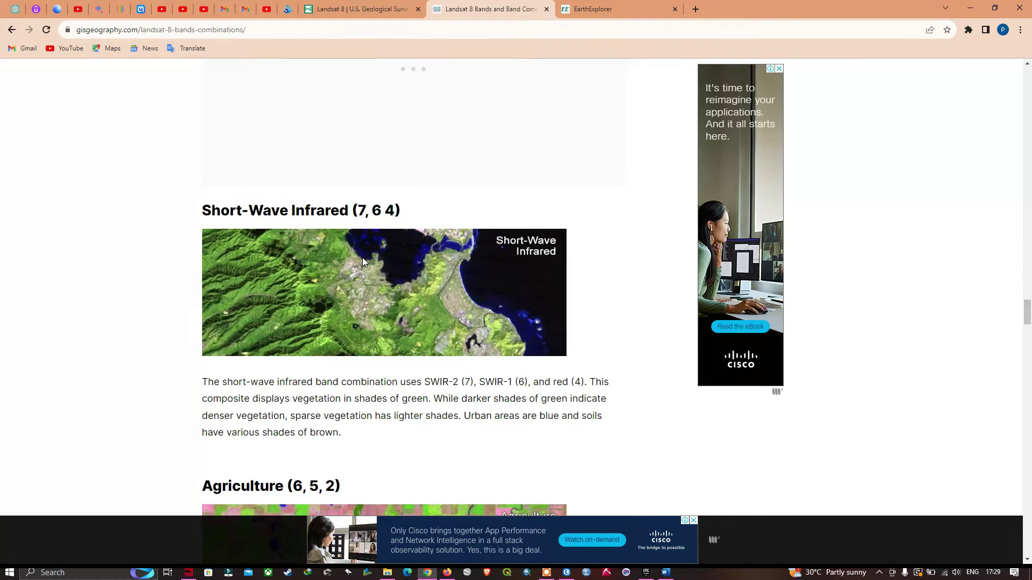
{"action": "scroll", "coordinate": [363, 230], "scroll_direction": "down", "scroll_amount": 1}
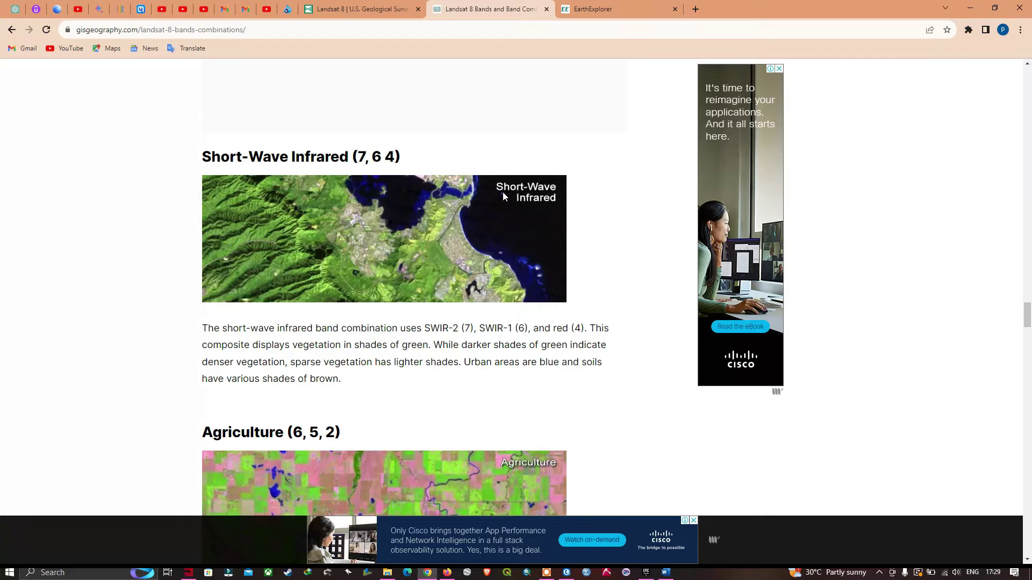
{"action": "scroll", "coordinate": [519, 269], "scroll_direction": "down", "scroll_amount": 1}
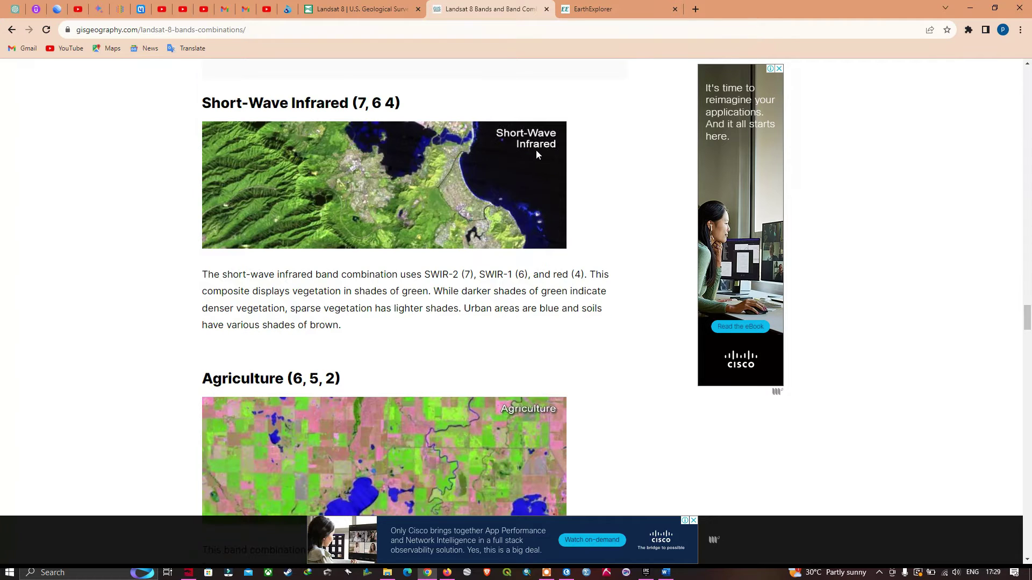
{"action": "scroll", "coordinate": [533, 164], "scroll_direction": "down", "scroll_amount": 3}
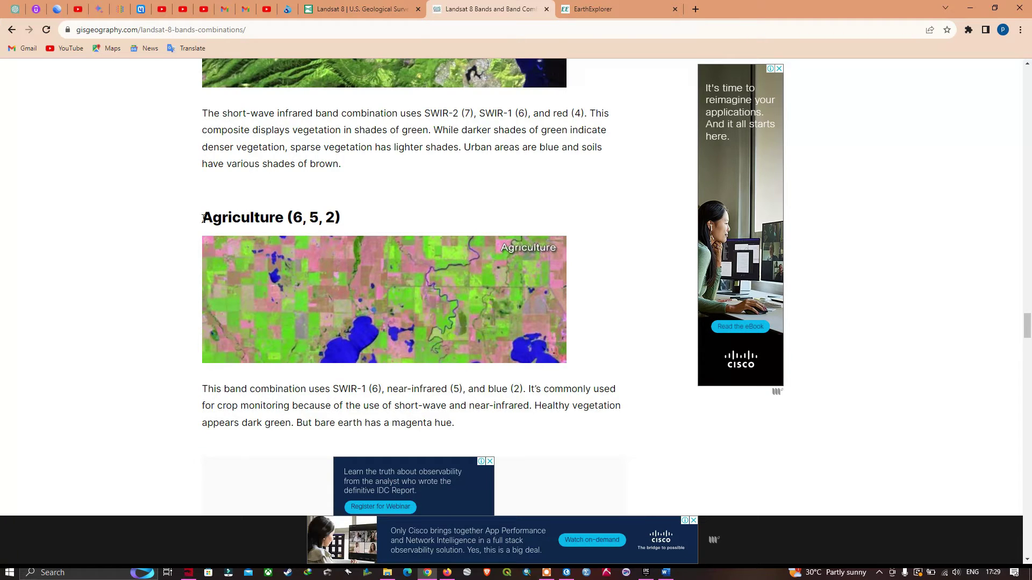
{"action": "left_click_drag", "start_coordinate": [203, 218], "coordinate": [284, 220]}
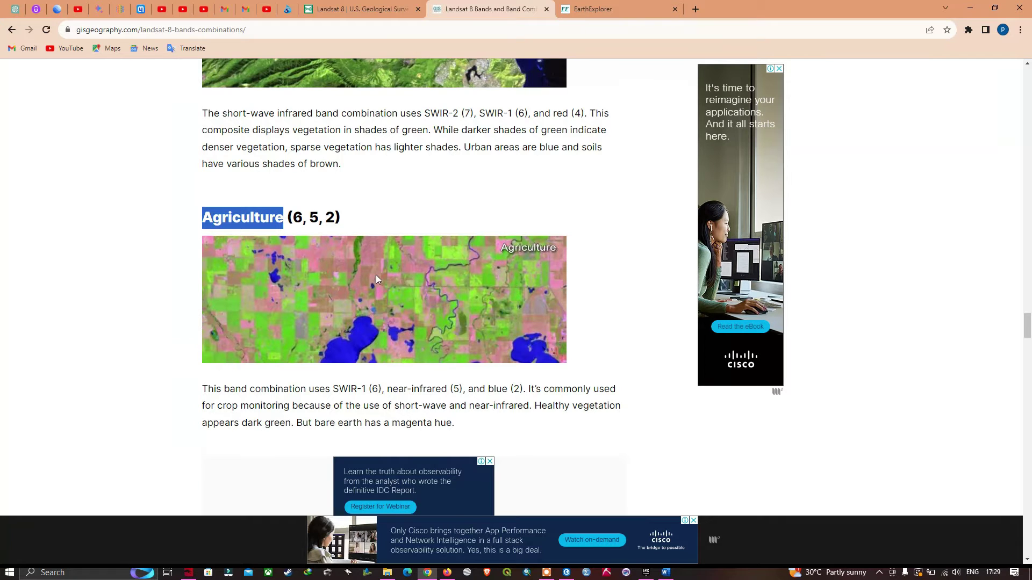
{"action": "scroll", "coordinate": [375, 275], "scroll_direction": "down", "scroll_amount": 1}
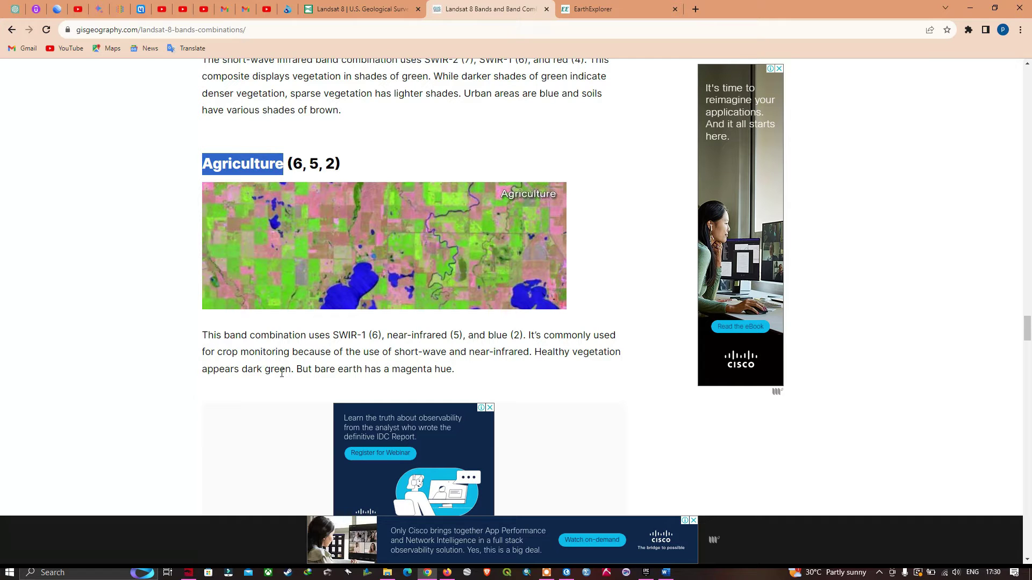
{"action": "scroll", "coordinate": [328, 380], "scroll_direction": "down", "scroll_amount": 5}
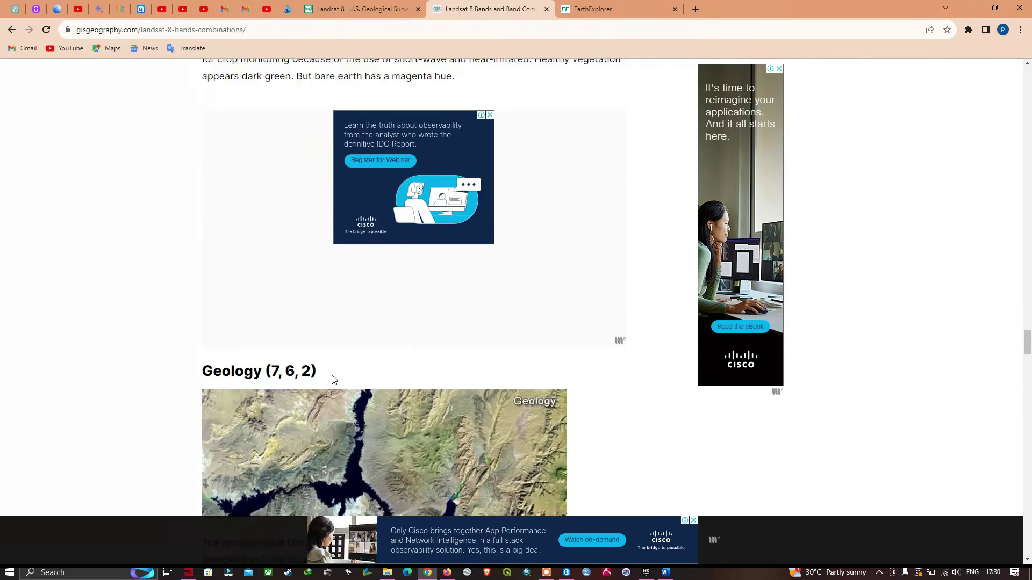
{"action": "scroll", "coordinate": [334, 379], "scroll_direction": "down", "scroll_amount": 3}
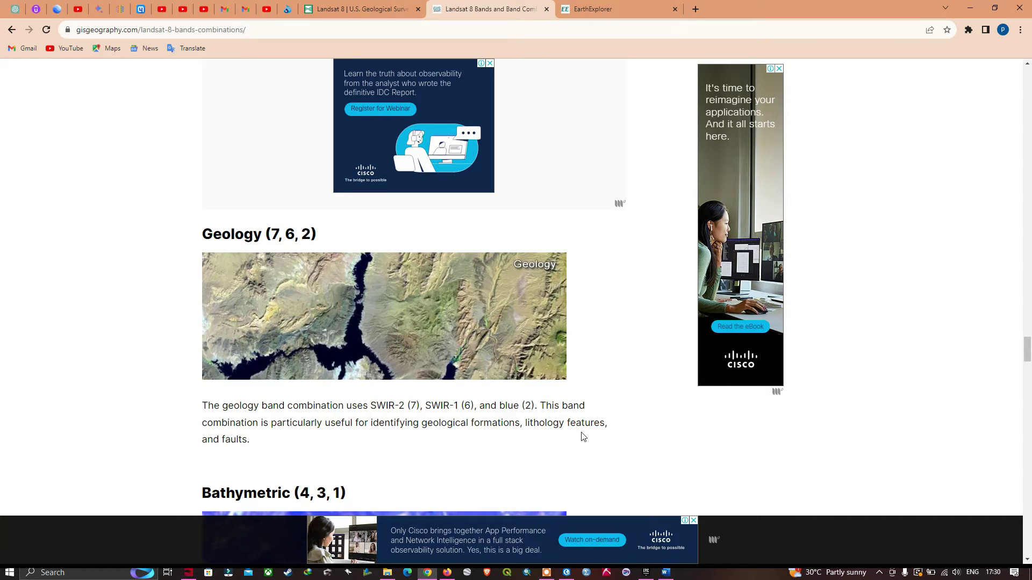
{"action": "scroll", "coordinate": [299, 427], "scroll_direction": "down", "scroll_amount": 5}
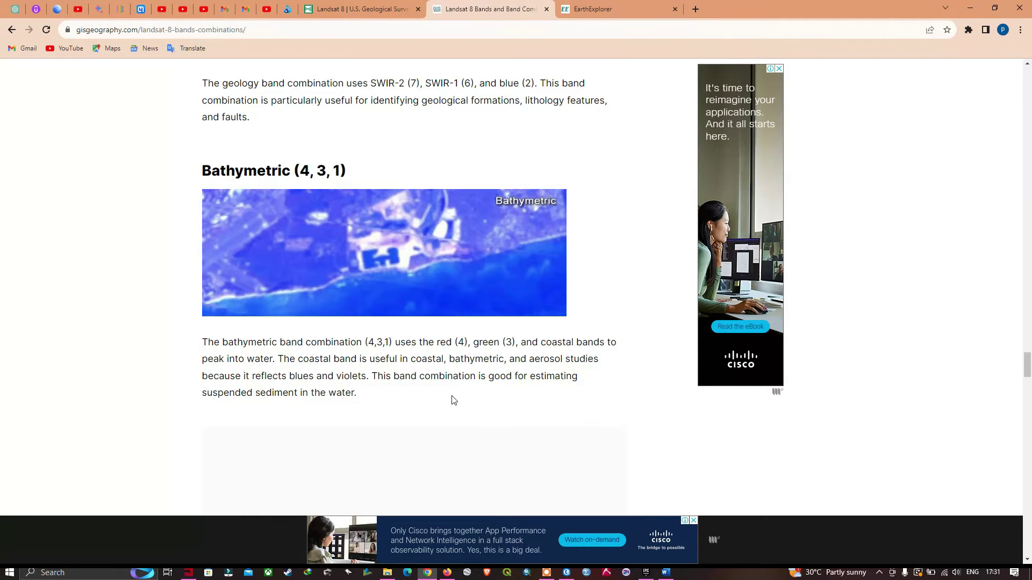
{"action": "scroll", "coordinate": [455, 391], "scroll_direction": "up", "scroll_amount": 1}
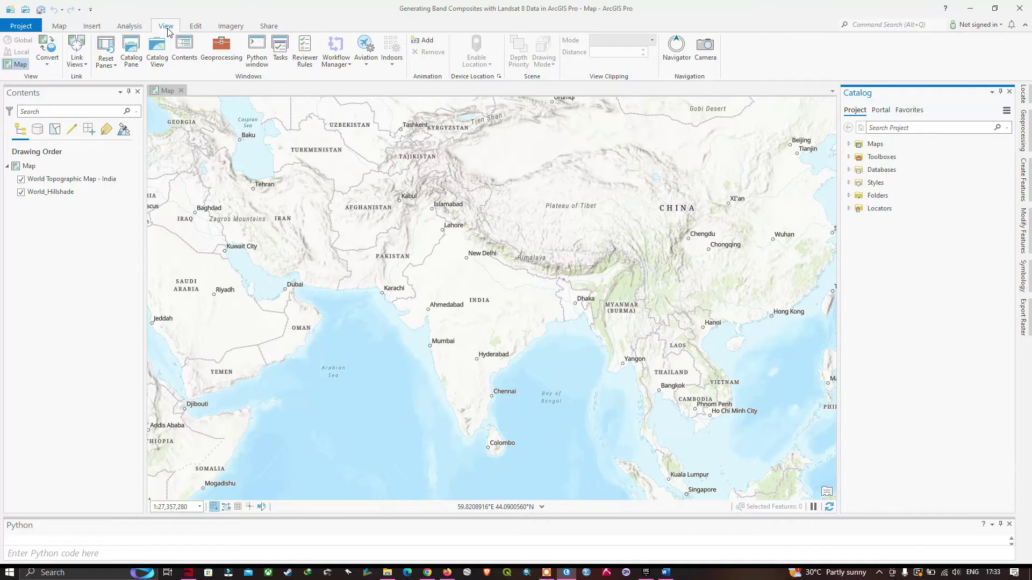
Show the project catalog and add a folder connection to the Landsat8 folder at E:\Terra_spatial\Data\Data.
{"action": "left_click", "coordinate": [134, 60]}
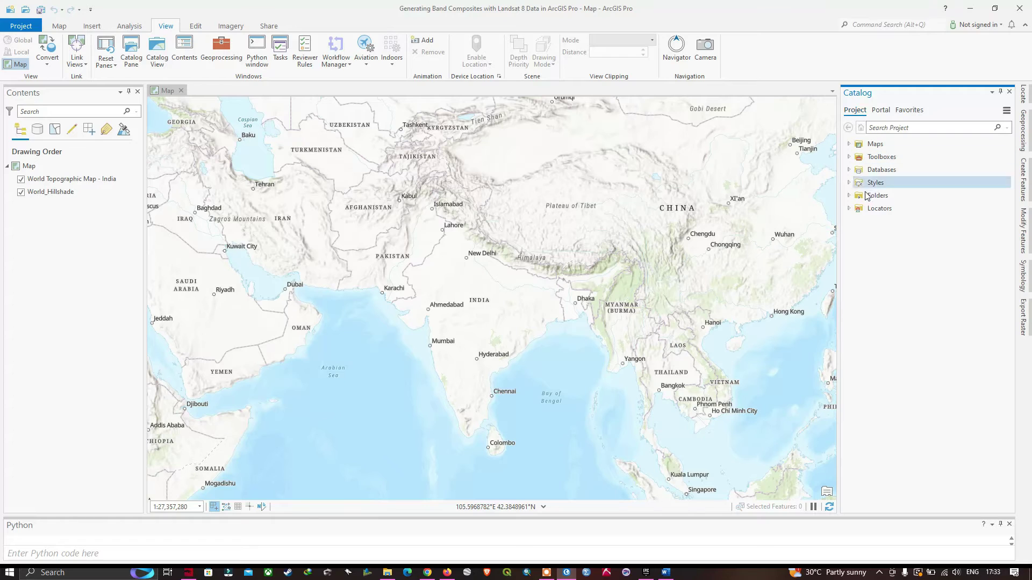
{"action": "right_click", "coordinate": [880, 198]}
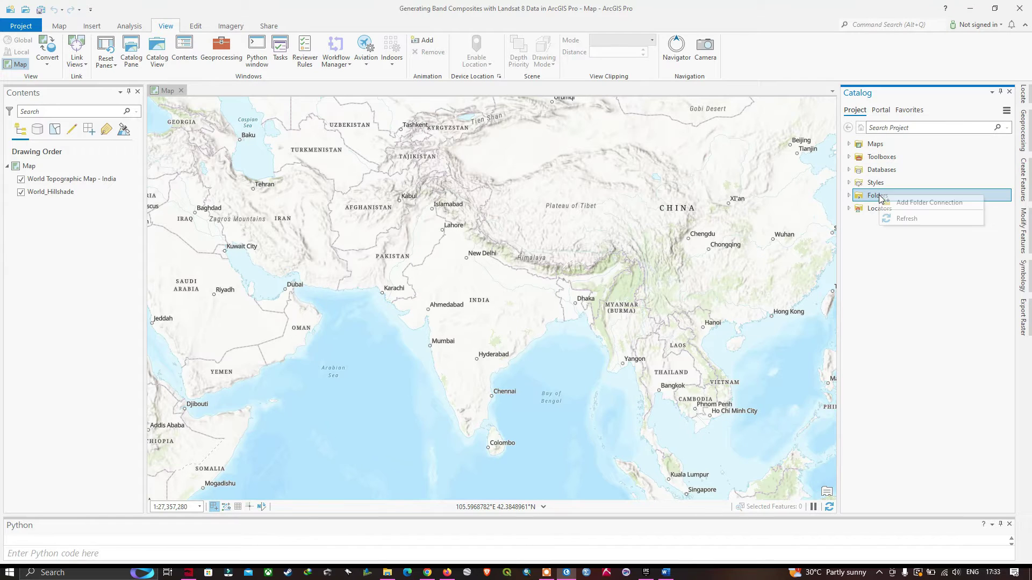
{"action": "left_click", "coordinate": [927, 203]}
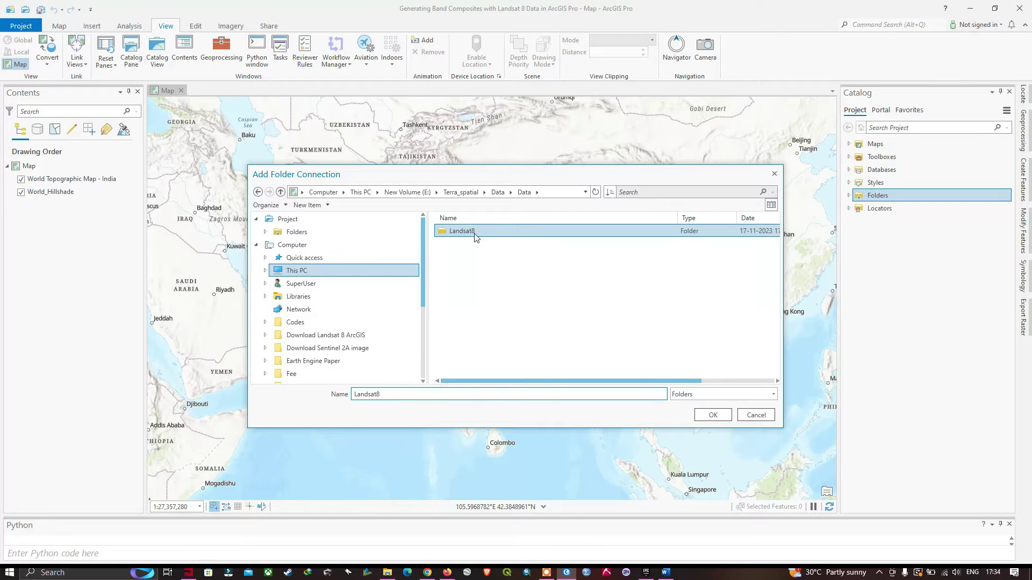
{"action": "left_click", "coordinate": [714, 416]}
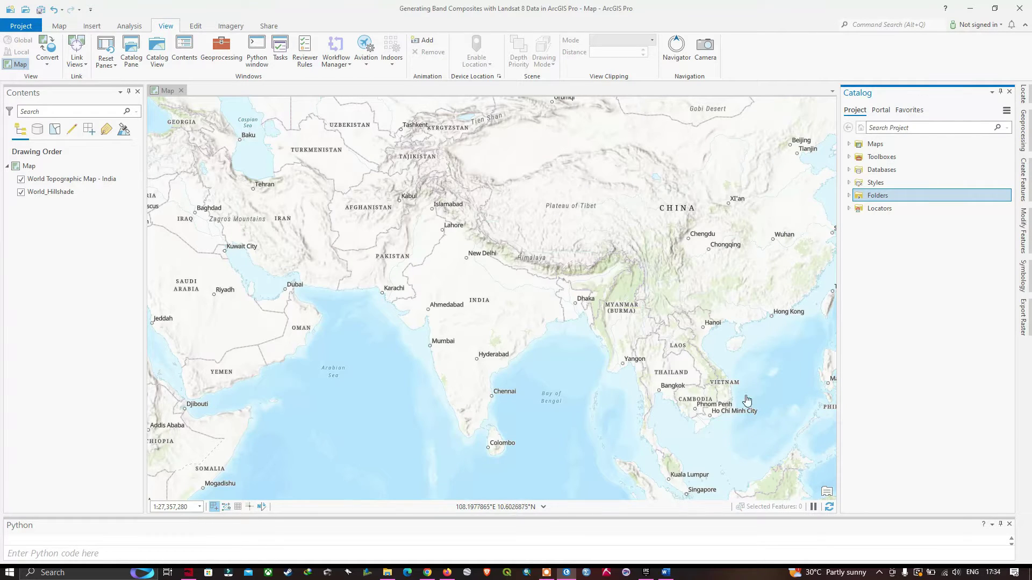
Expand the connected Landsat8 folder and widen the Catalog pane so the full raster file names can be read.
{"action": "left_click", "coordinate": [849, 196]}
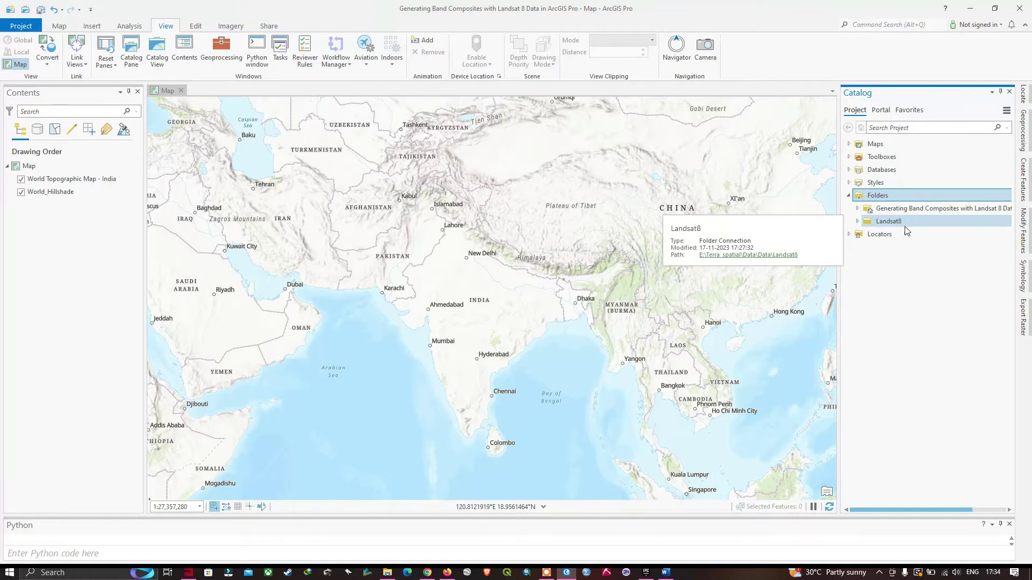
{"action": "left_click", "coordinate": [858, 221]}
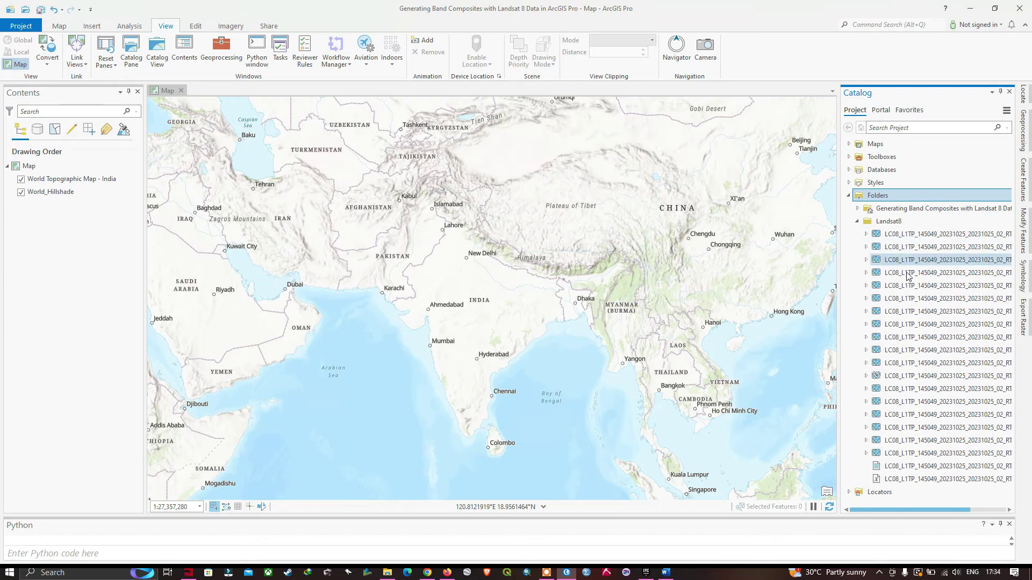
{"action": "left_click_drag", "start_coordinate": [839, 312], "coordinate": [763, 313]}
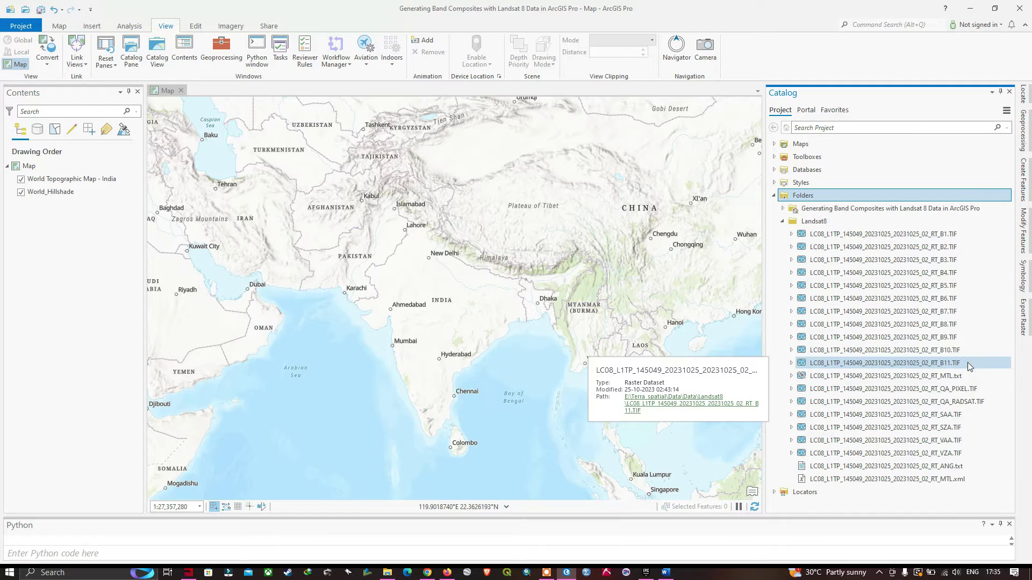
Add the eleven Landsat 8 band rasters, B1.TIF to B11.TIF, from the Landsat8 folder to the current map.
{"action": "left_click", "coordinate": [933, 221]}
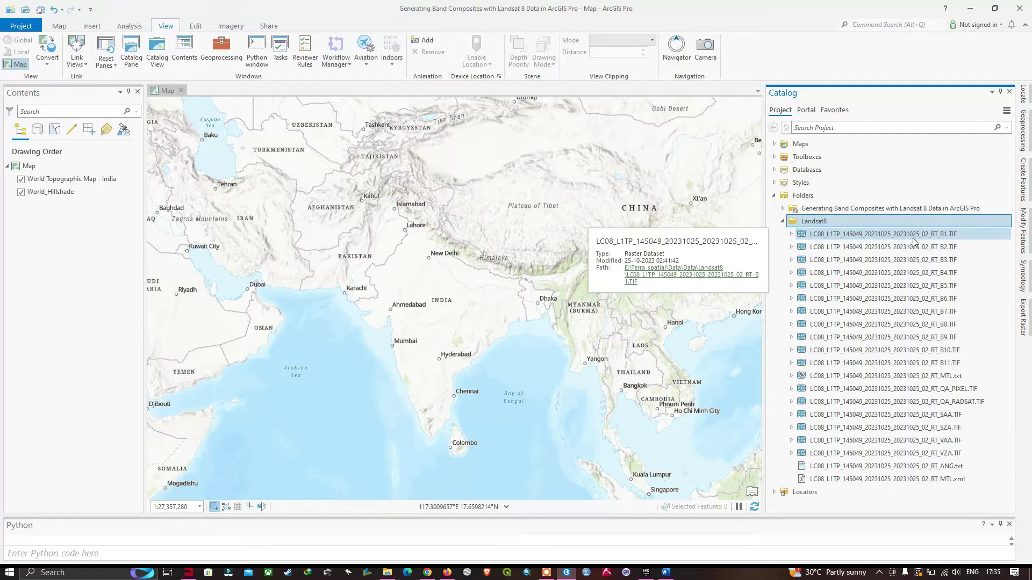
{"action": "left_click", "coordinate": [873, 239]}
{"action": "left_click", "coordinate": [879, 247], "text": "ctrl"}
{"action": "left_click", "coordinate": [887, 260], "text": "ctrl"}
{"action": "left_click", "coordinate": [899, 273], "text": "ctrl"}
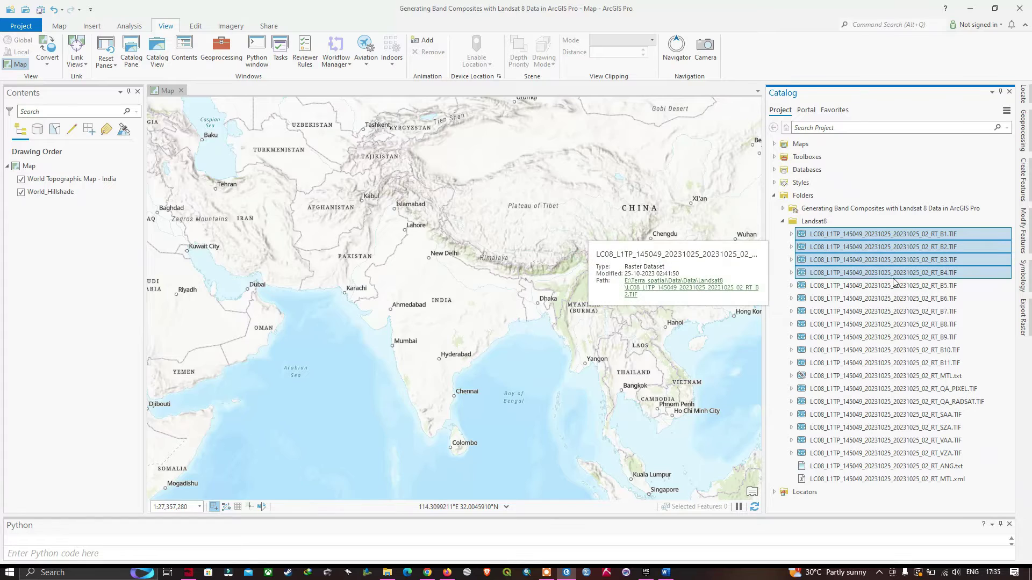
{"action": "left_click", "coordinate": [916, 286], "text": "ctrl"}
{"action": "left_click", "coordinate": [920, 299], "text": "ctrl"}
{"action": "left_click", "coordinate": [926, 311], "text": "ctrl"}
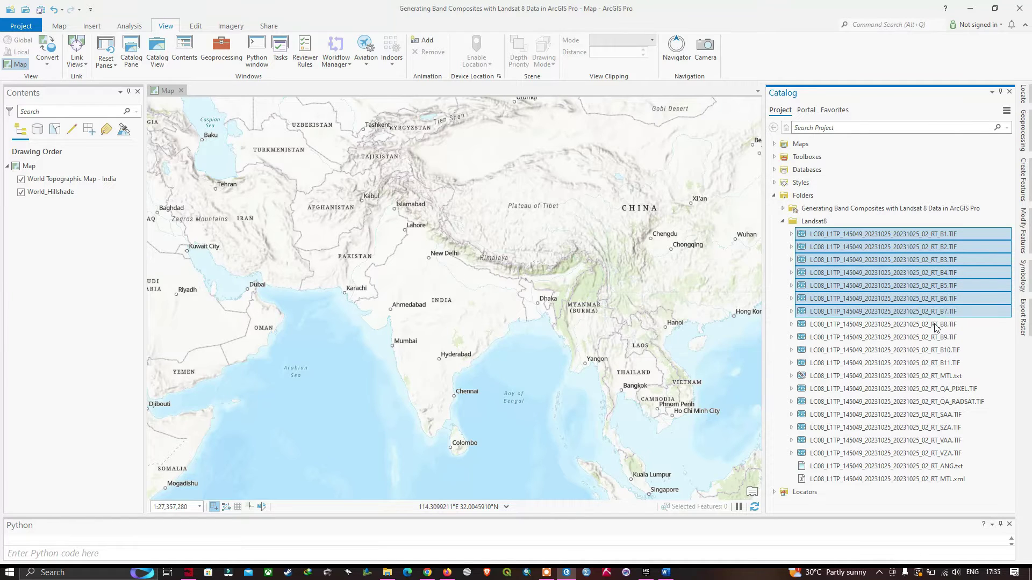
{"action": "left_click", "coordinate": [934, 324], "text": "ctrl"}
{"action": "left_click", "coordinate": [940, 337], "text": "ctrl"}
{"action": "left_click", "coordinate": [944, 350], "text": "ctrl"}
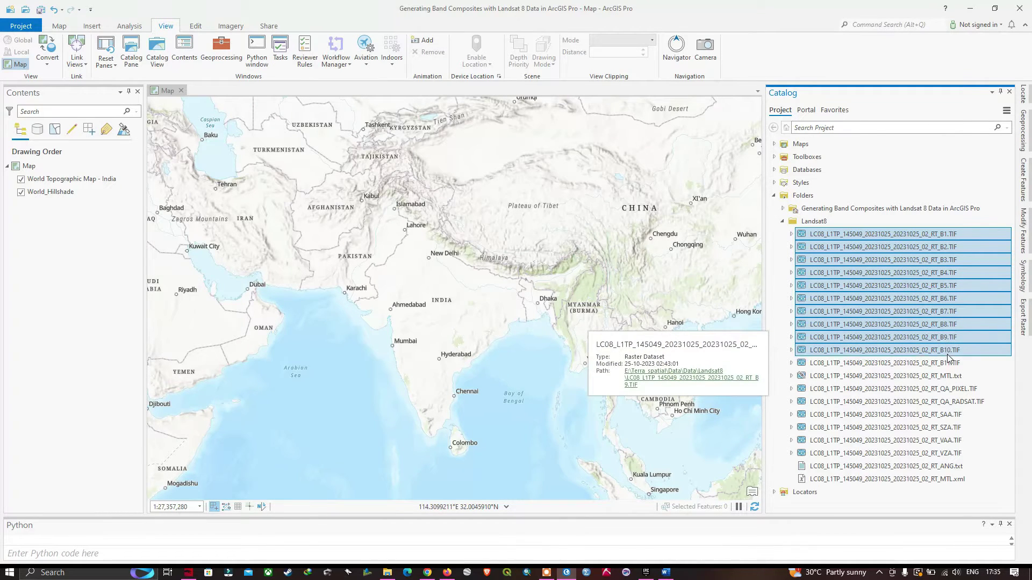
{"action": "left_click", "coordinate": [947, 363], "text": "ctrl"}
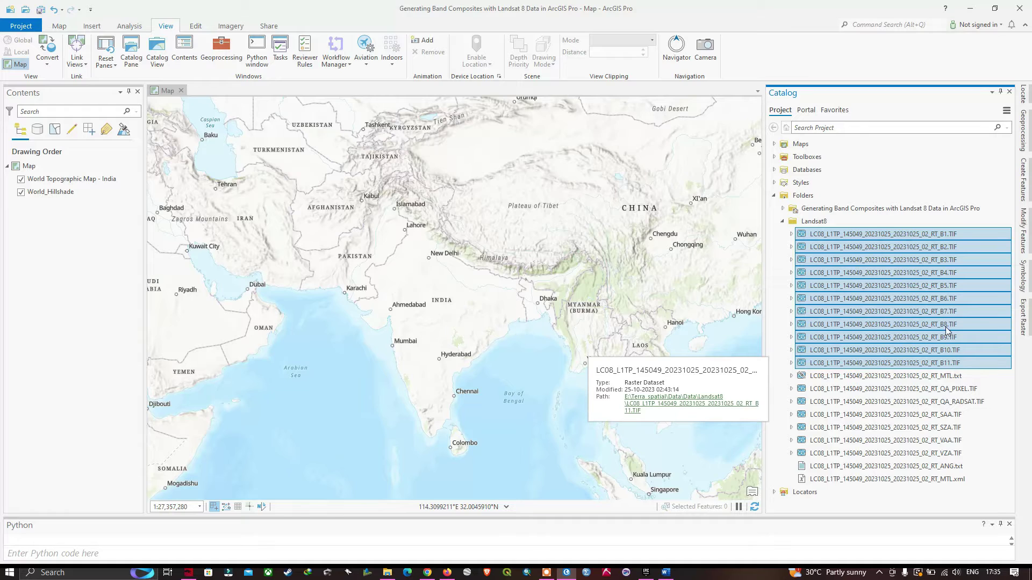
{"action": "right_click", "coordinate": [927, 301]}
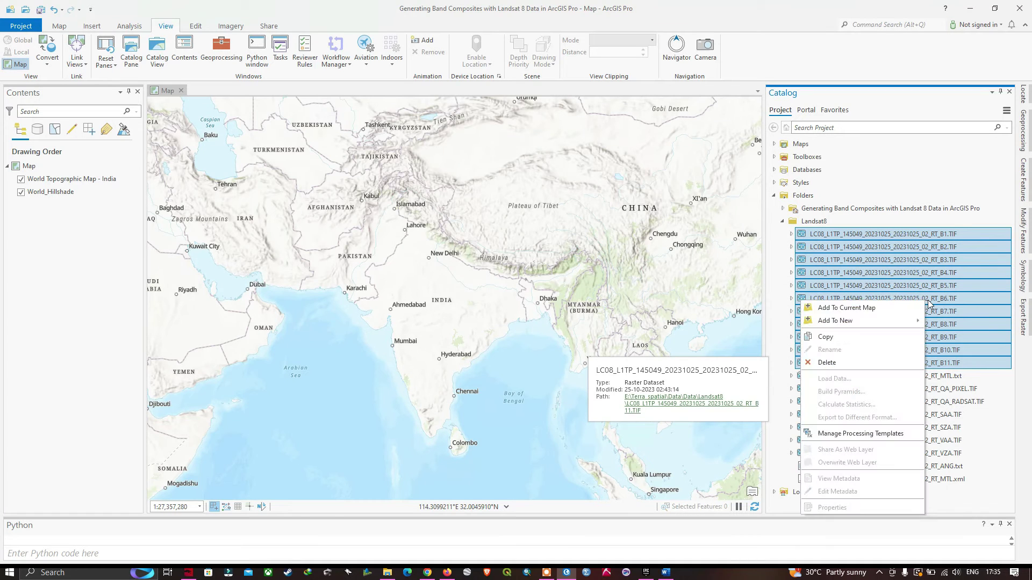
{"action": "left_click", "coordinate": [854, 313]}
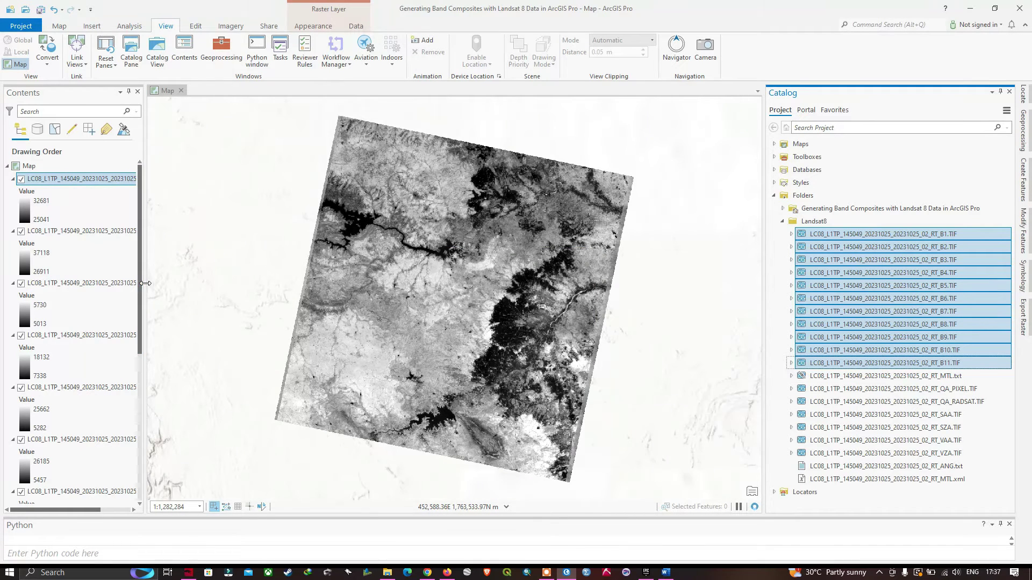
Widen the Contents pane to show full layer names and look through the band layers from B11 to B1.
{"action": "left_click_drag", "start_coordinate": [144, 301], "coordinate": [233, 295]}
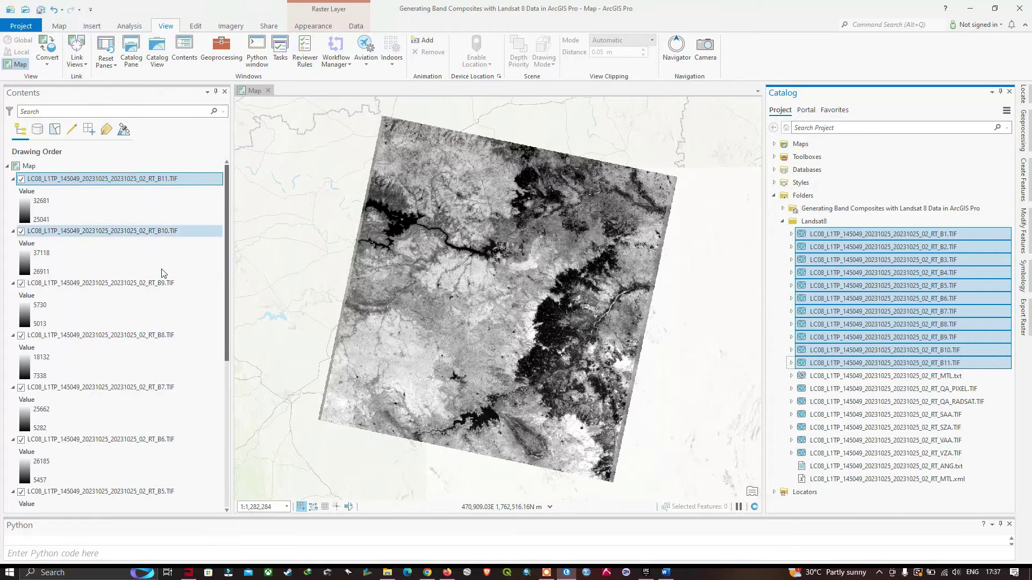
{"action": "scroll", "coordinate": [173, 341], "scroll_direction": "down", "scroll_amount": 8}
{"action": "scroll", "coordinate": [175, 446], "scroll_direction": "down", "scroll_amount": 2}
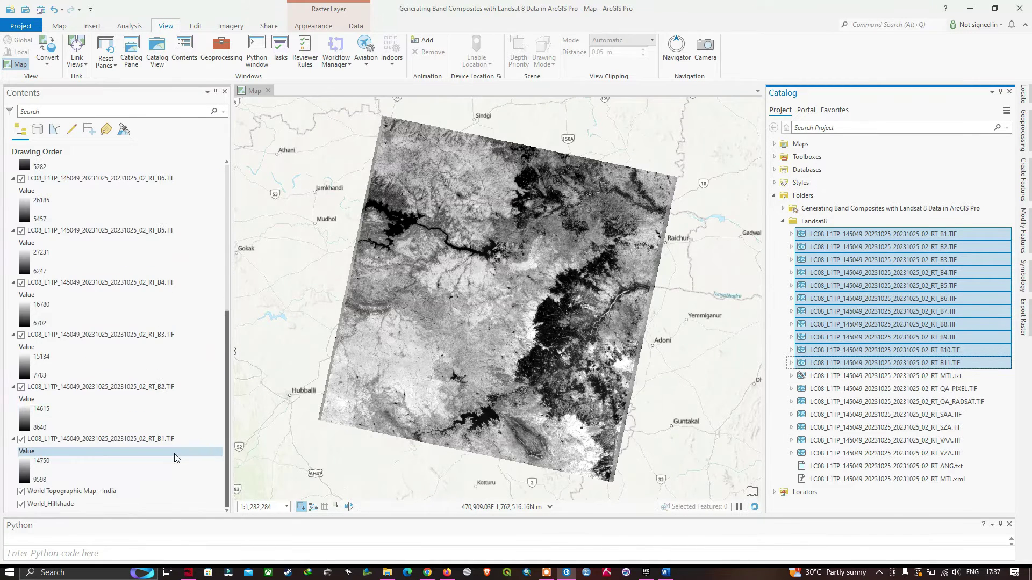
{"action": "scroll", "coordinate": [169, 429], "scroll_direction": "up", "scroll_amount": 10}
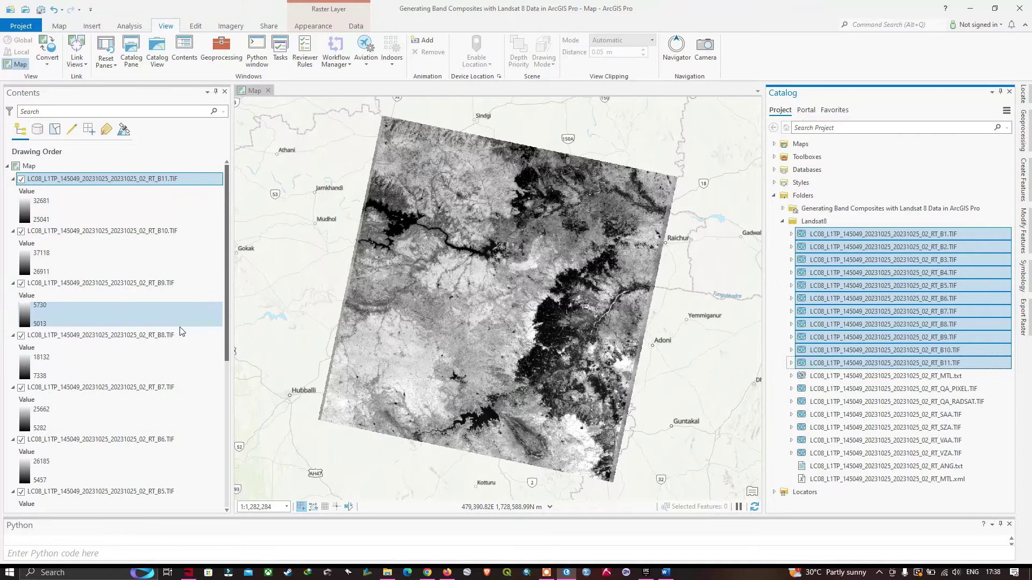
{"action": "scroll", "coordinate": [188, 333], "scroll_direction": "down", "scroll_amount": 1}
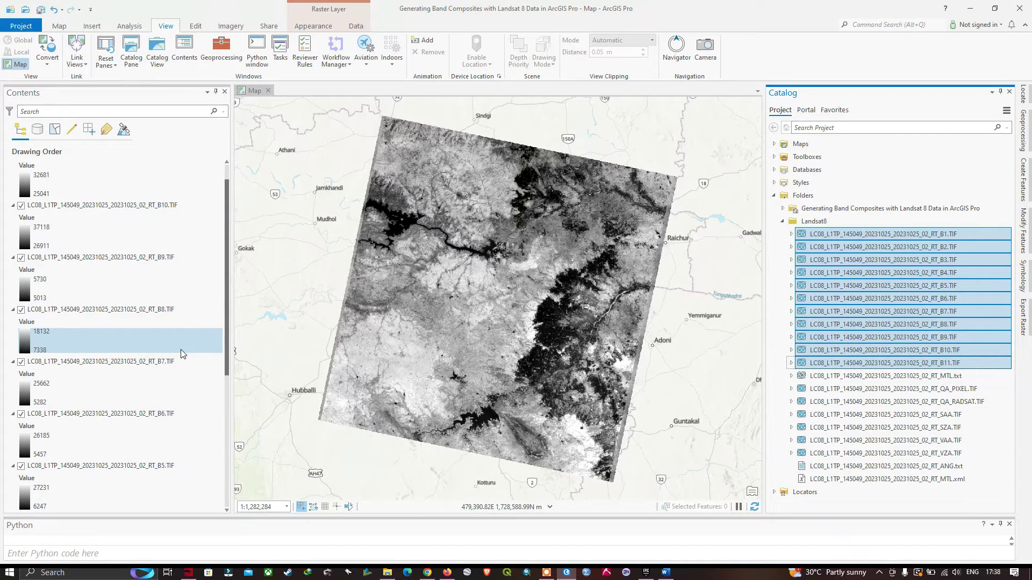
{"action": "scroll", "coordinate": [180, 349], "scroll_direction": "up", "scroll_amount": 1}
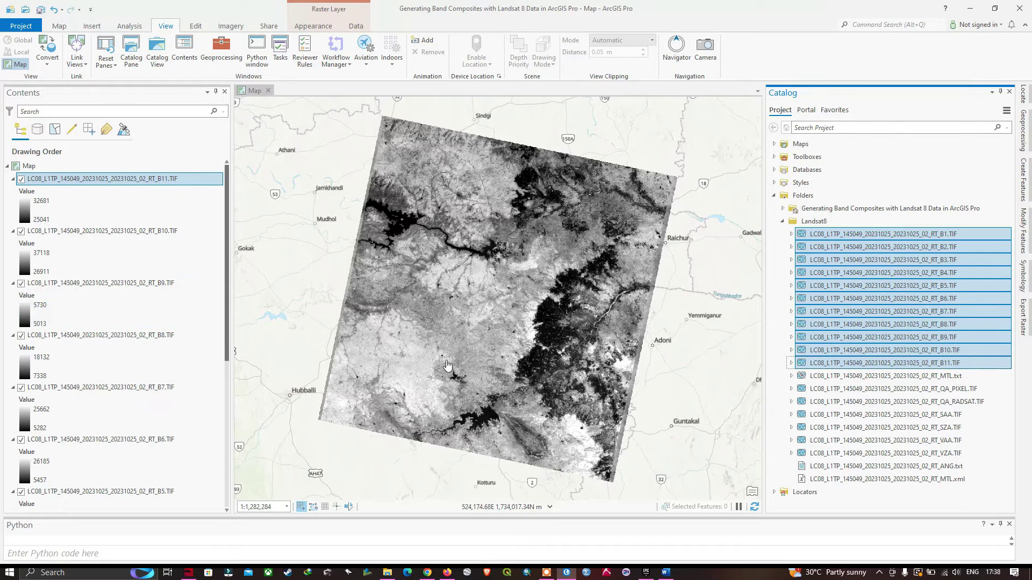
Compare the spectral band list on the USGS Landsat 8 page in Chrome with the ArcGIS Pro layers, highlighting Band 8 and Bands 1 to 7.
{"action": "key", "text": "alt+Tab"}
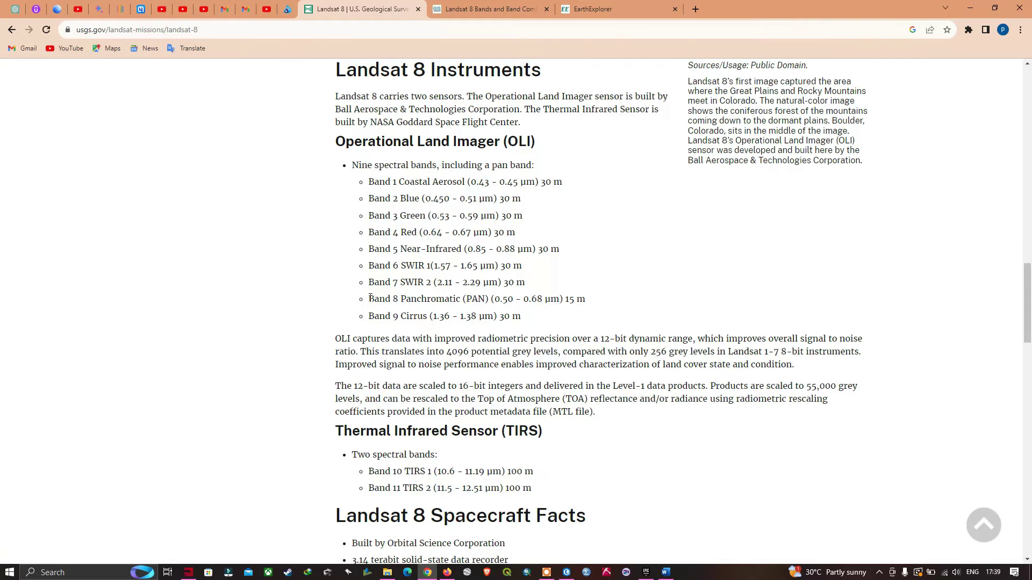
{"action": "left_click_drag", "start_coordinate": [371, 298], "coordinate": [586, 299]}
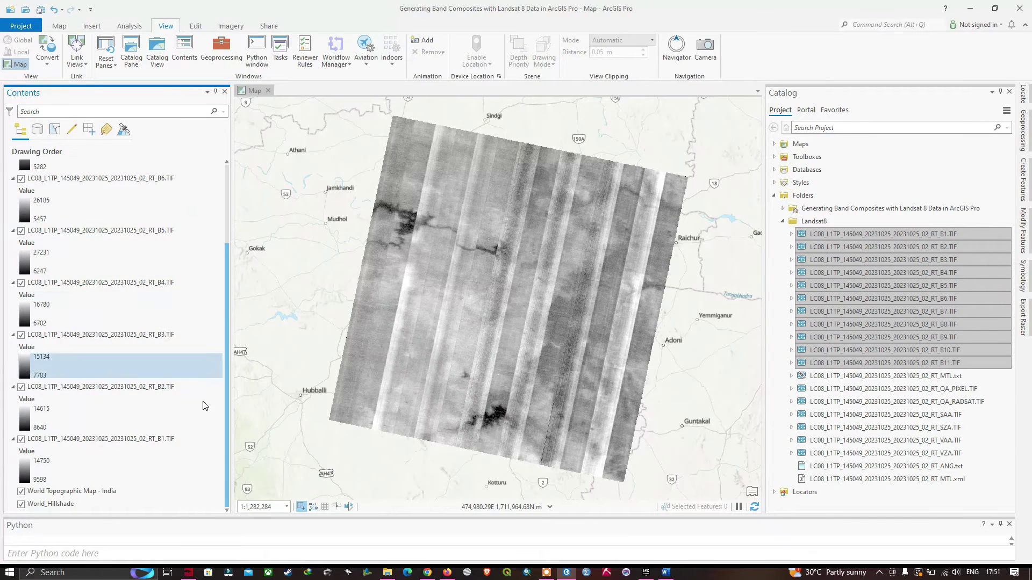
{"action": "left_click", "coordinate": [172, 440]}
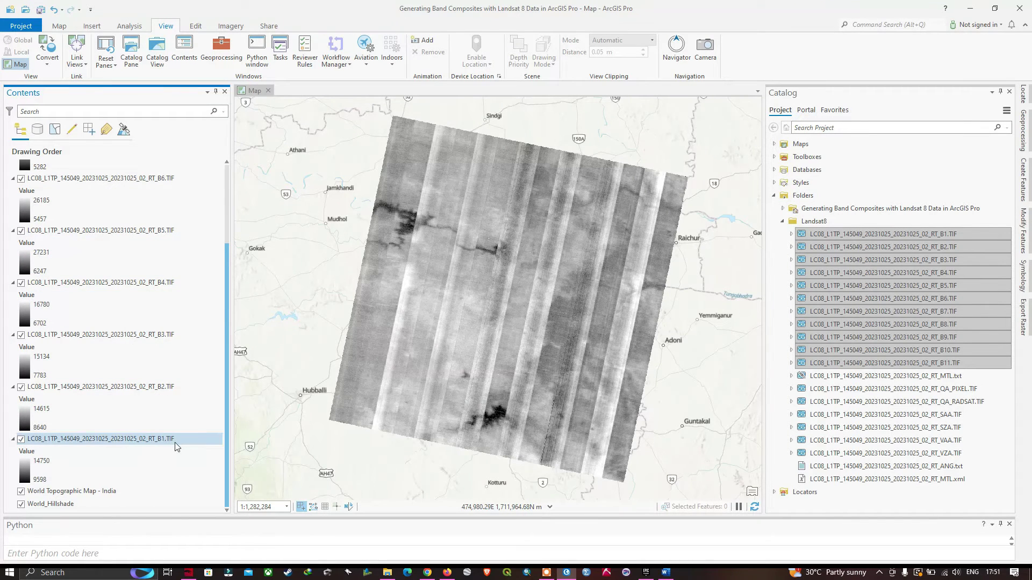
{"action": "key", "text": "Home"}
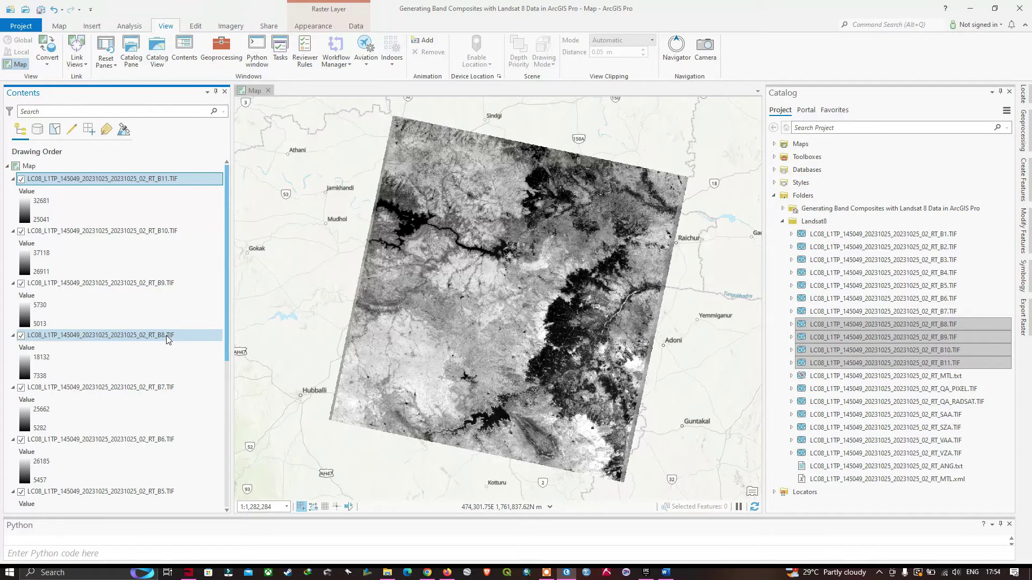
{"action": "scroll", "coordinate": [142, 346], "scroll_direction": "down", "scroll_amount": 3}
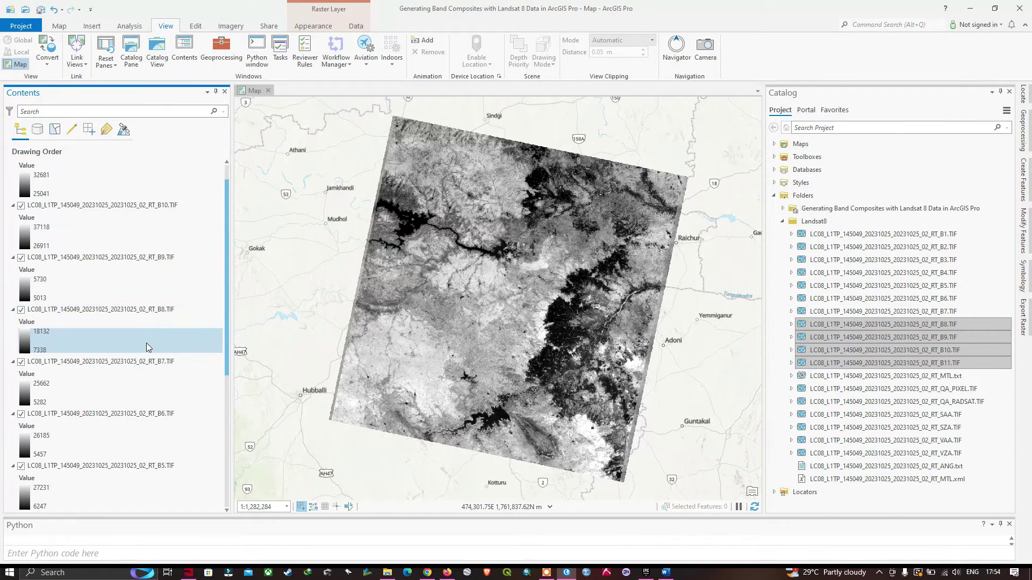
{"action": "scroll", "coordinate": [148, 344], "scroll_direction": "down", "scroll_amount": 7}
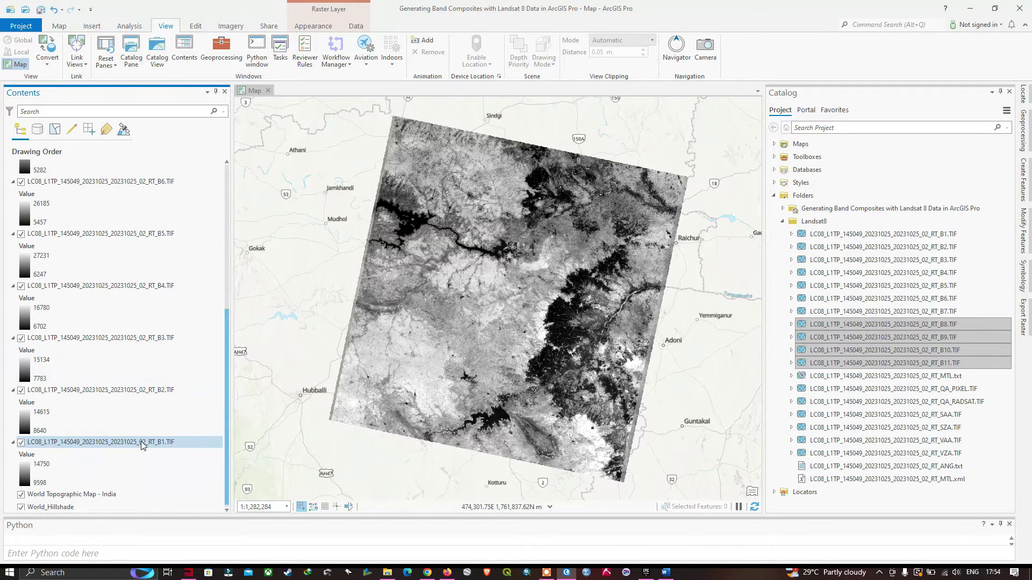
{"action": "left_click", "coordinate": [427, 572]}
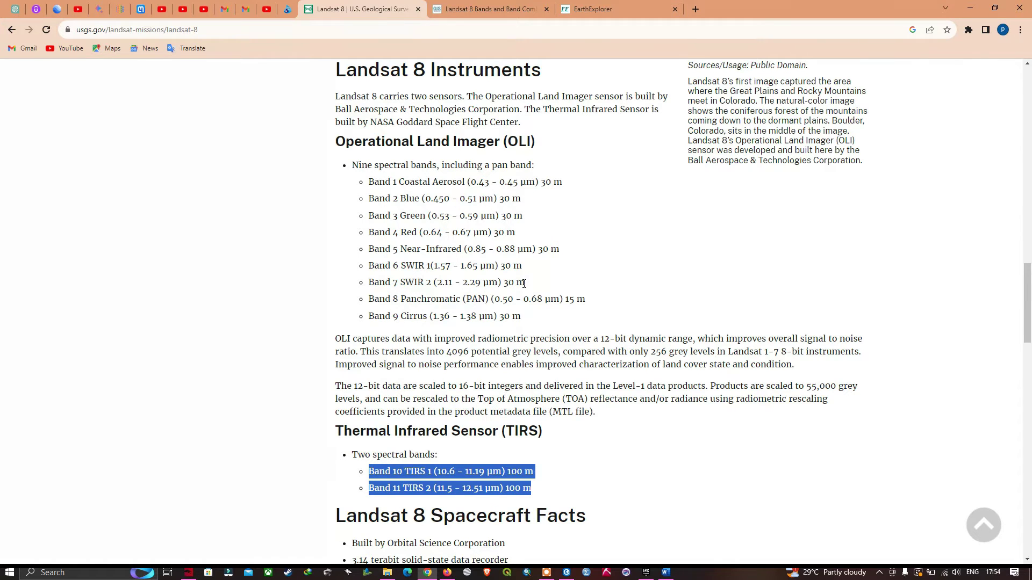
{"action": "left_click_drag", "start_coordinate": [524, 283], "coordinate": [365, 186]}
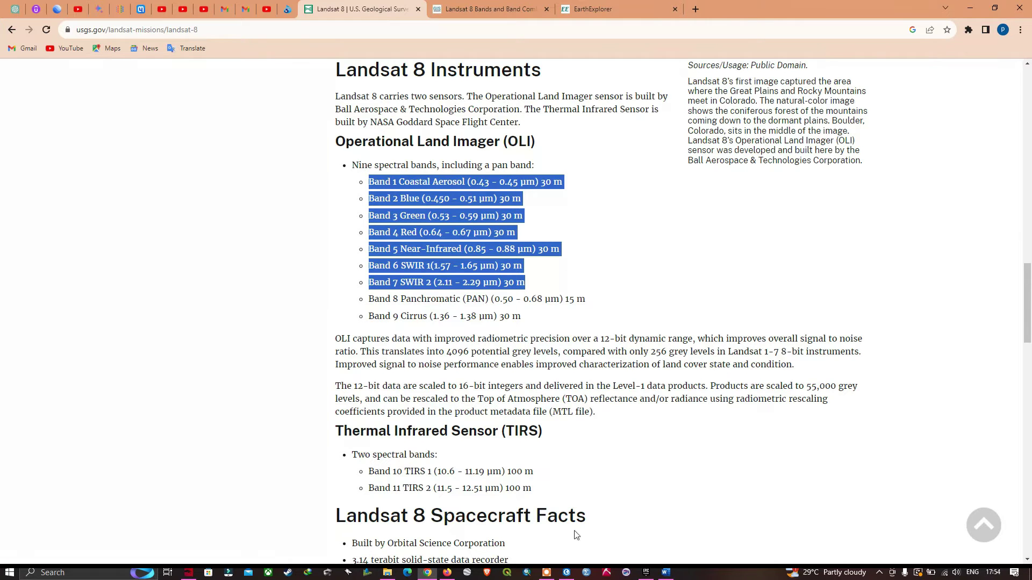
Switch to ArcGIS Pro and remove the B8, B9, B10 and B11 raster layers from the map.
{"action": "left_click", "coordinate": [567, 572]}
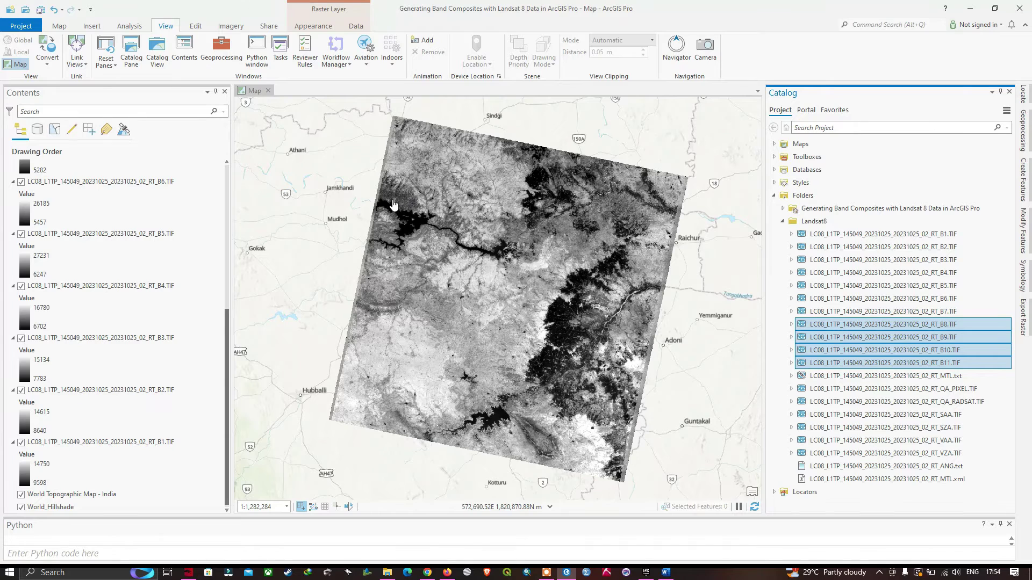
{"action": "scroll", "coordinate": [128, 189], "scroll_direction": "up", "scroll_amount": 2}
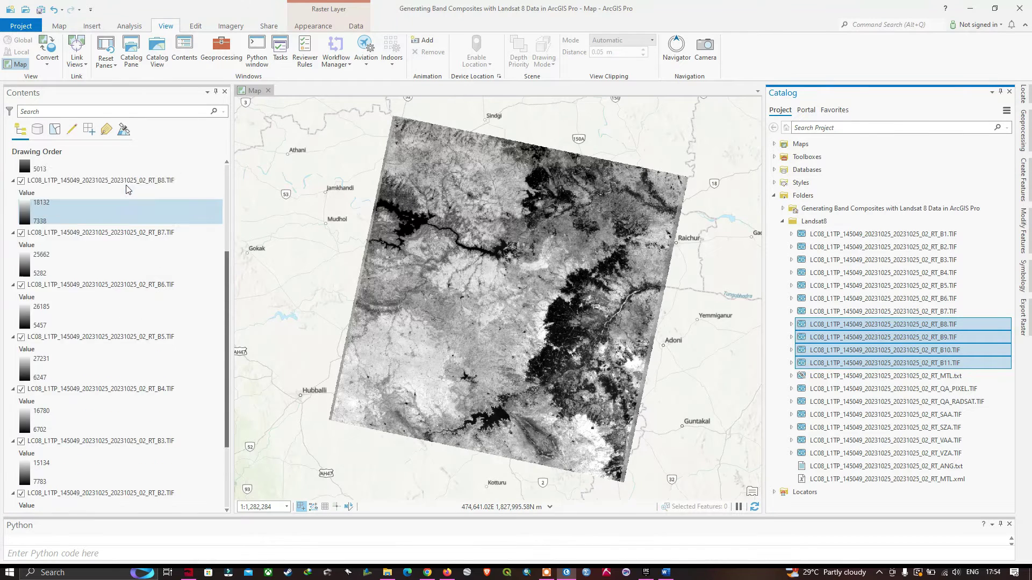
{"action": "scroll", "coordinate": [134, 194], "scroll_direction": "up", "scroll_amount": 3}
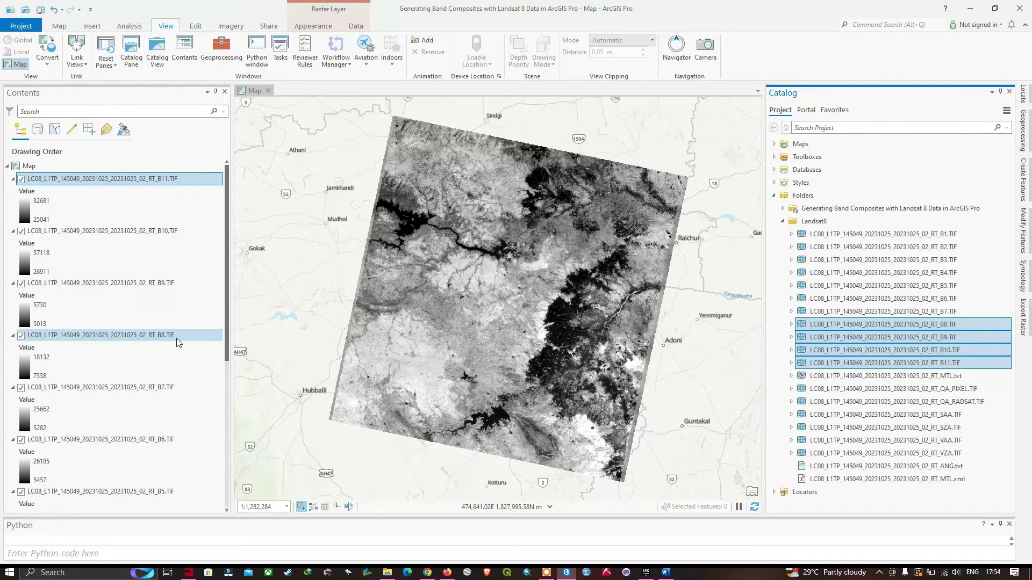
{"action": "left_click", "coordinate": [143, 211]}
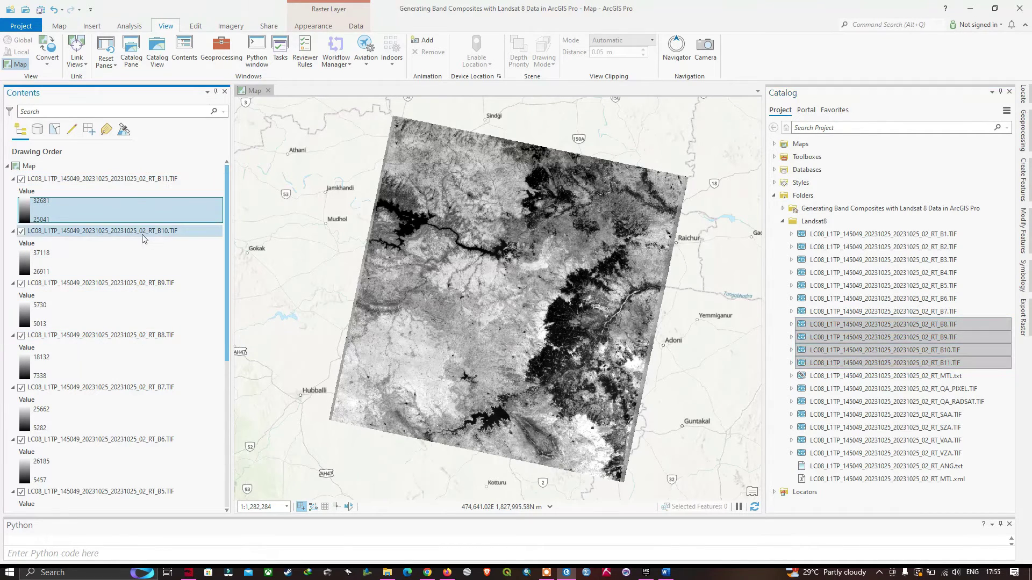
{"action": "left_click", "coordinate": [142, 235]}
{"action": "left_click", "coordinate": [152, 178], "text": "ctrl"}
{"action": "left_click", "coordinate": [170, 284], "text": "ctrl"}
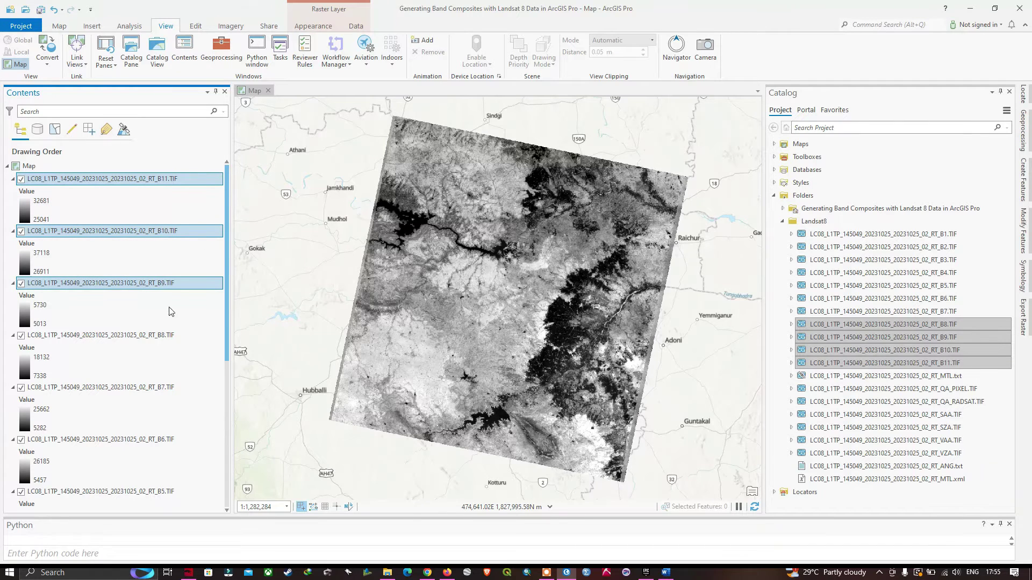
{"action": "left_click", "coordinate": [164, 333], "text": "ctrl"}
{"action": "right_click", "coordinate": [164, 233]}
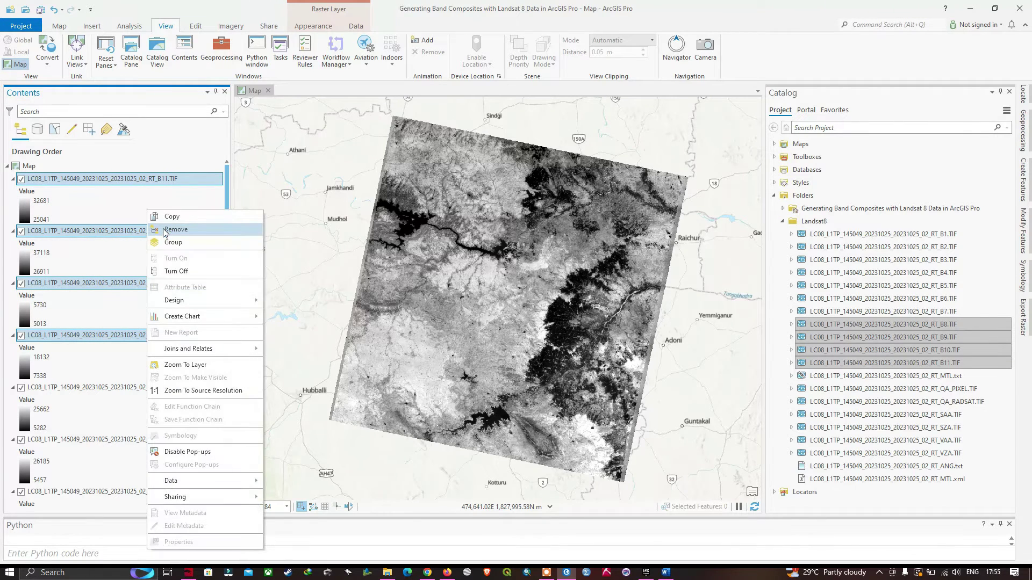
{"action": "left_click", "coordinate": [192, 232]}
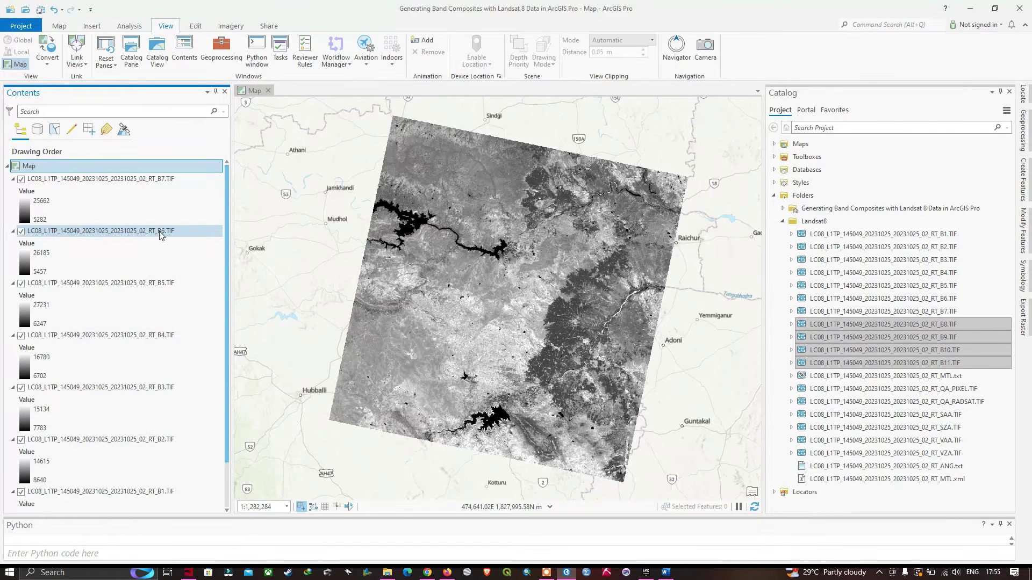
{"action": "scroll", "coordinate": [159, 231], "scroll_direction": "down", "scroll_amount": 2}
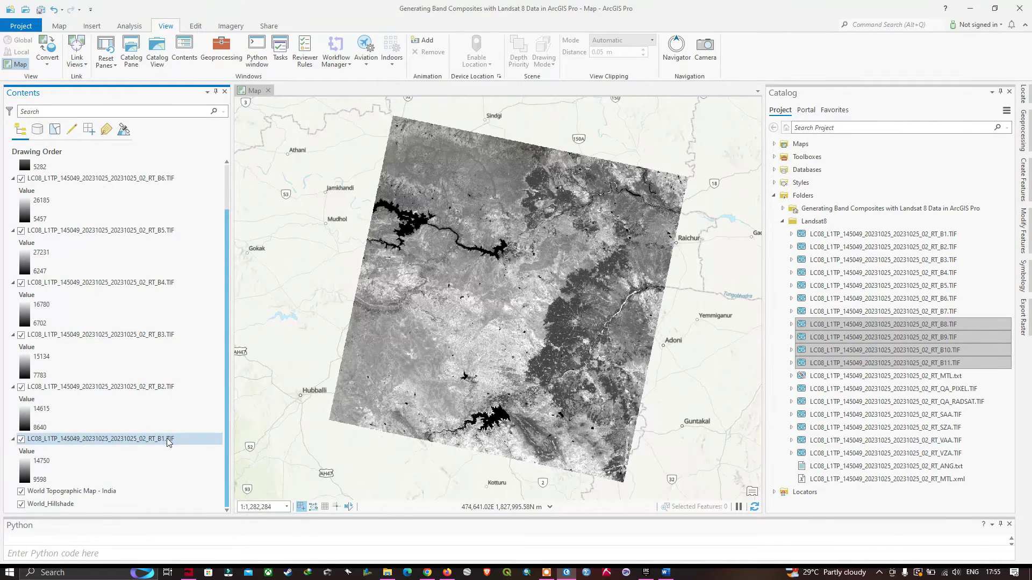
Collapse the legends of the B7 to B1 raster layers in the drawing order so only the layer names show.
{"action": "scroll", "coordinate": [167, 442], "scroll_direction": "up", "scroll_amount": 2}
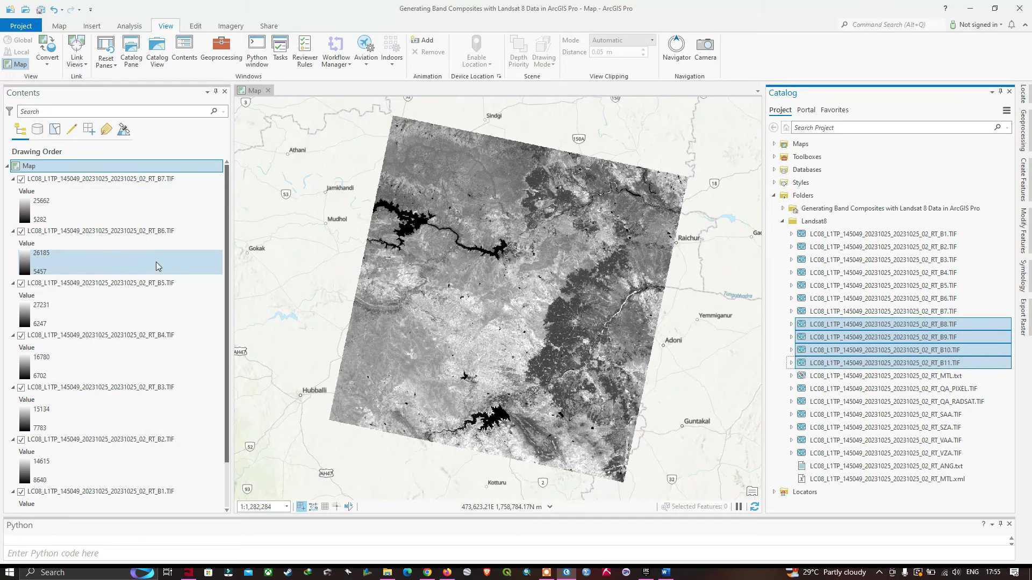
{"action": "left_click", "coordinate": [21, 181]}
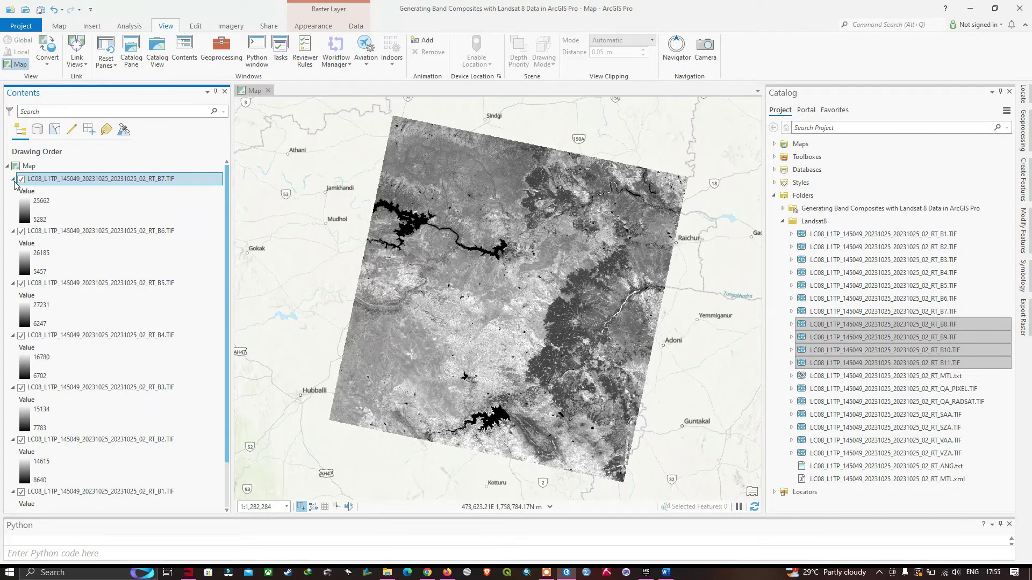
{"action": "left_click", "coordinate": [13, 180]}
{"action": "left_click", "coordinate": [14, 192]}
{"action": "left_click", "coordinate": [16, 206]}
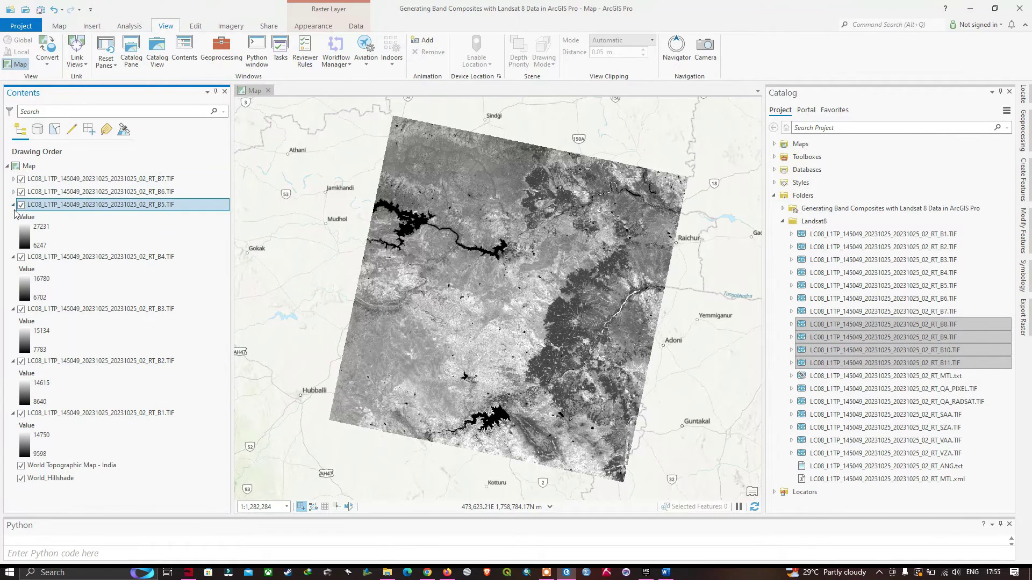
{"action": "left_click", "coordinate": [13, 205]}
{"action": "left_click", "coordinate": [13, 217], "text": "ctrl"}
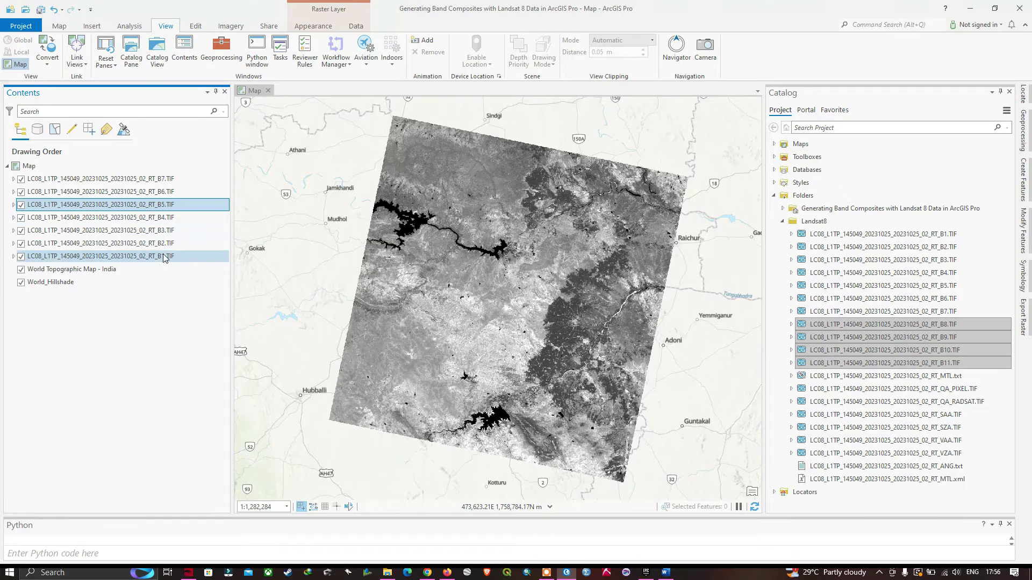
Select the seven band layers B1.TIF to B7.TIF together and combine them into one layer with the Composite process.
{"action": "left_click", "coordinate": [166, 256], "text": "ctrl"}
{"action": "left_click", "coordinate": [167, 243], "text": "ctrl"}
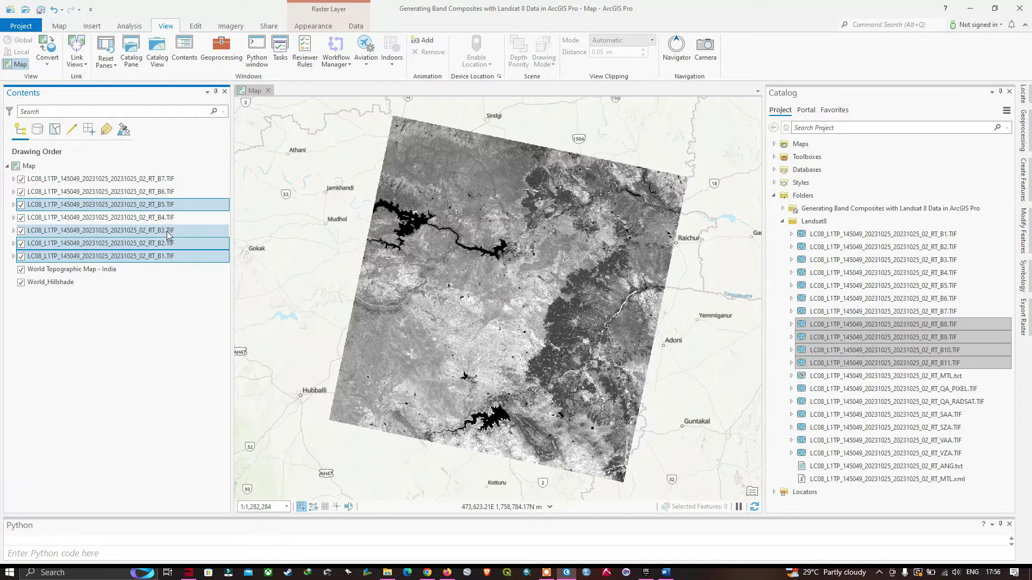
{"action": "left_click", "coordinate": [168, 217], "text": "ctrl"}
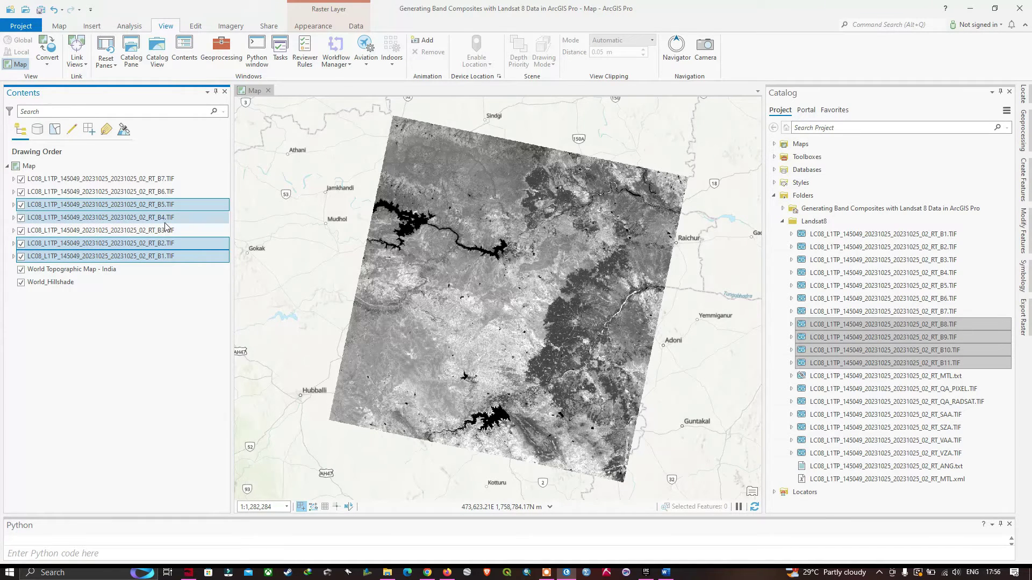
{"action": "left_click", "coordinate": [171, 231], "text": "ctrl"}
{"action": "left_click", "coordinate": [168, 192], "text": "ctrl"}
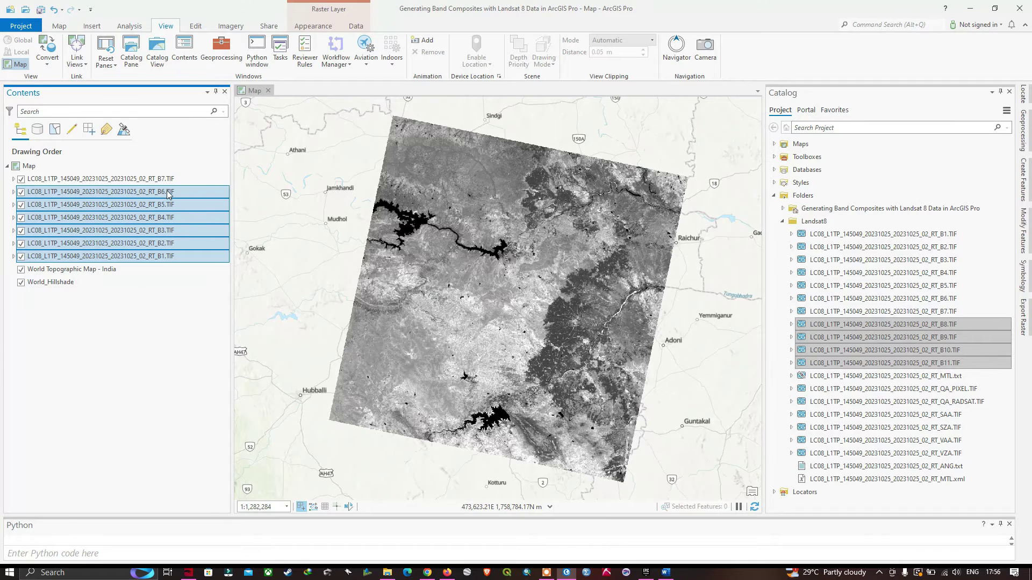
{"action": "left_click", "coordinate": [167, 179], "text": "ctrl"}
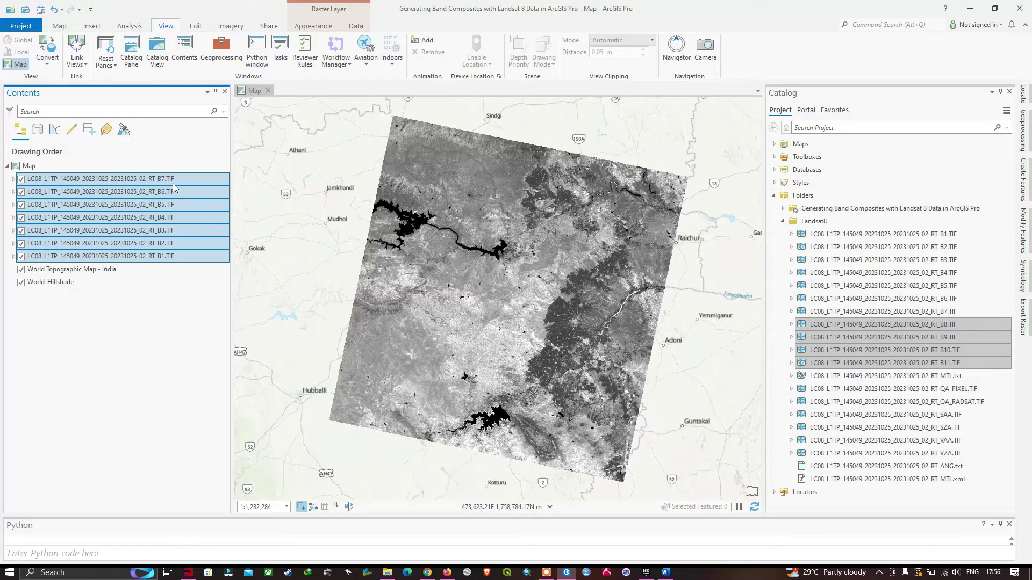
{"action": "left_click", "coordinate": [231, 25]}
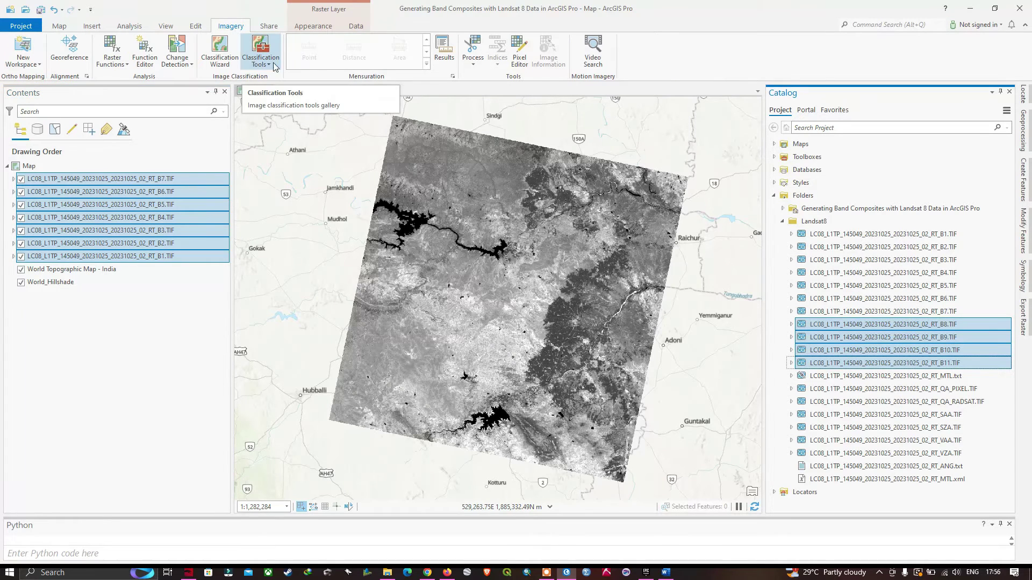
{"action": "left_click", "coordinate": [473, 67]}
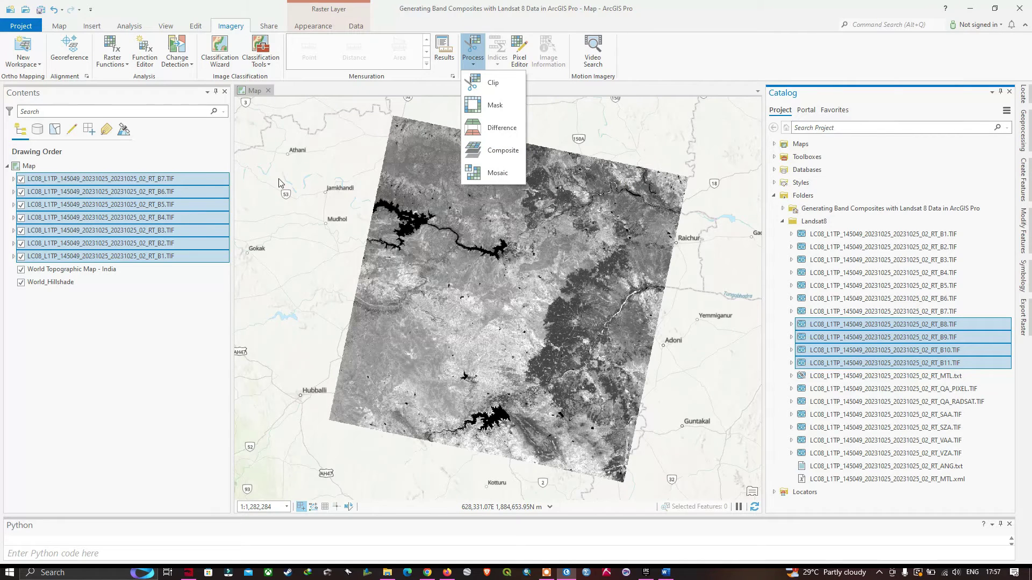
{"action": "left_click", "coordinate": [502, 155]}
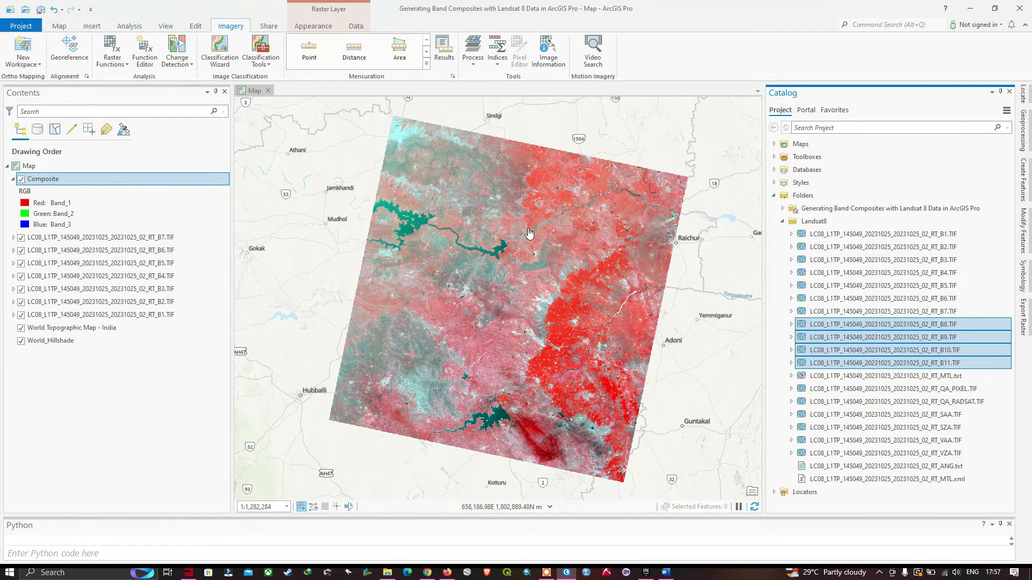
Open the Composite layer's symbology and set the RGB channels to red Band_4, green Band_3 and blue Band_2.
{"action": "right_click", "coordinate": [45, 183]}
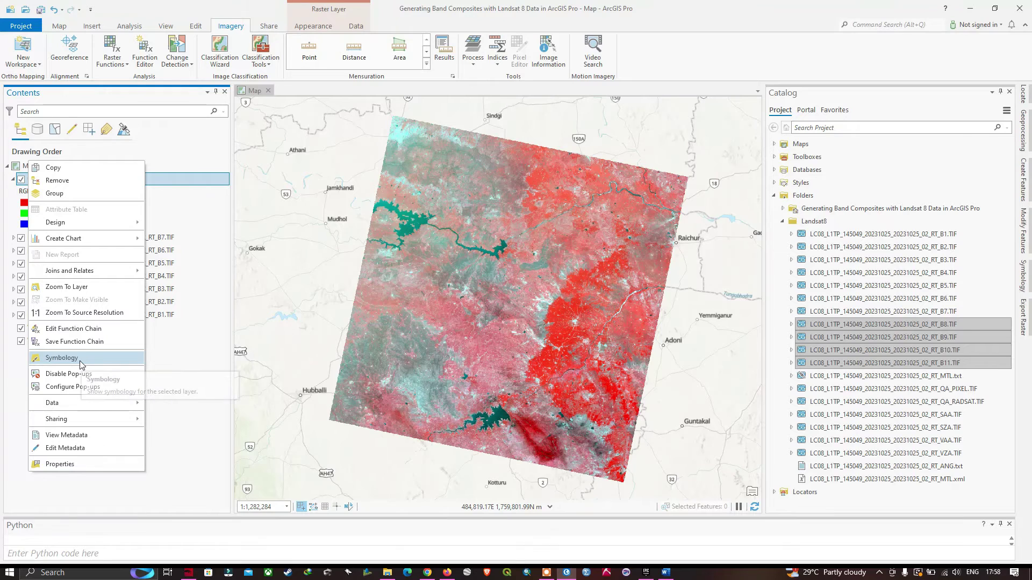
{"action": "left_click", "coordinate": [95, 358]}
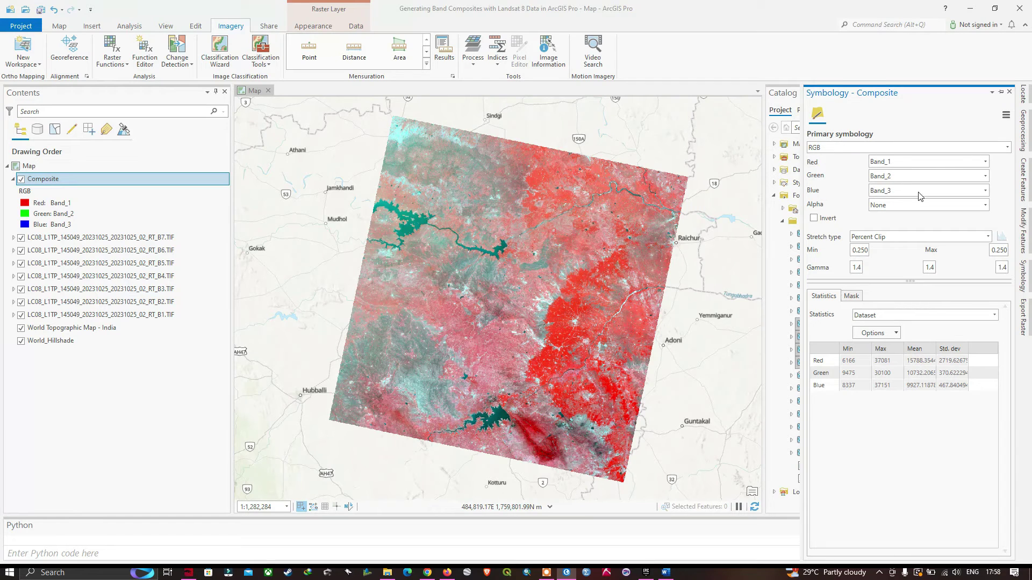
{"action": "left_click", "coordinate": [986, 162]}
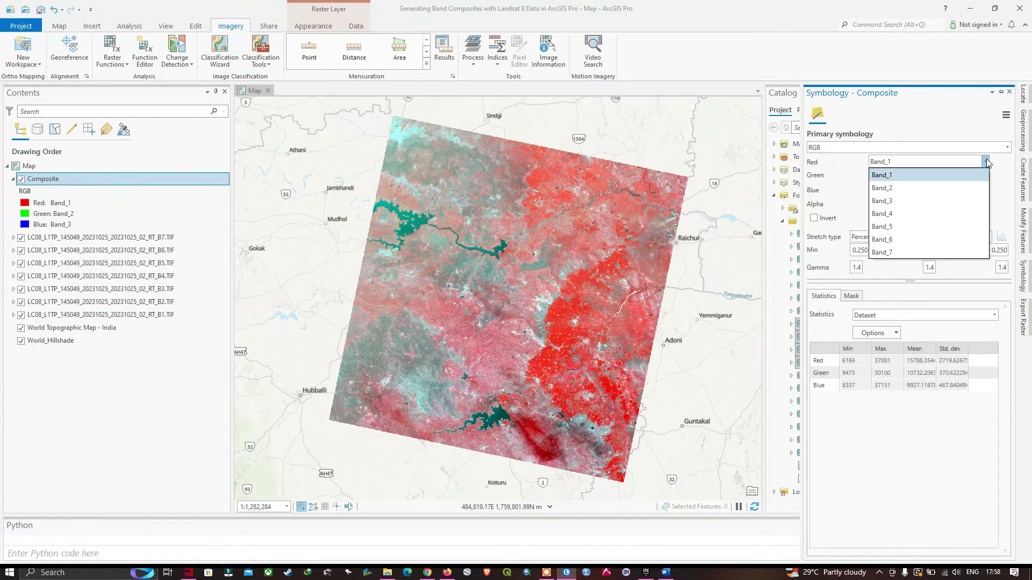
{"action": "left_click", "coordinate": [997, 183]}
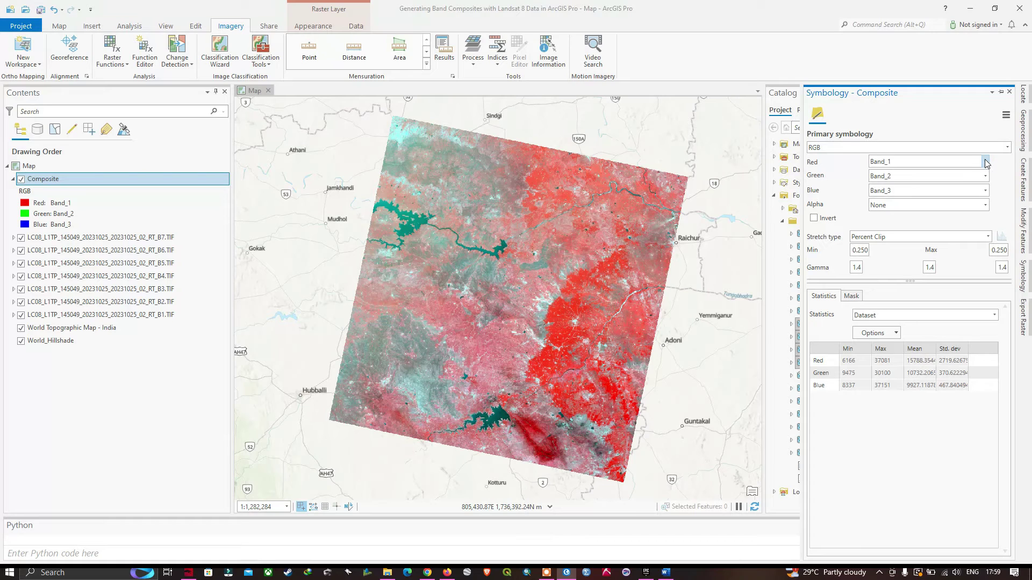
{"action": "left_click", "coordinate": [986, 162]}
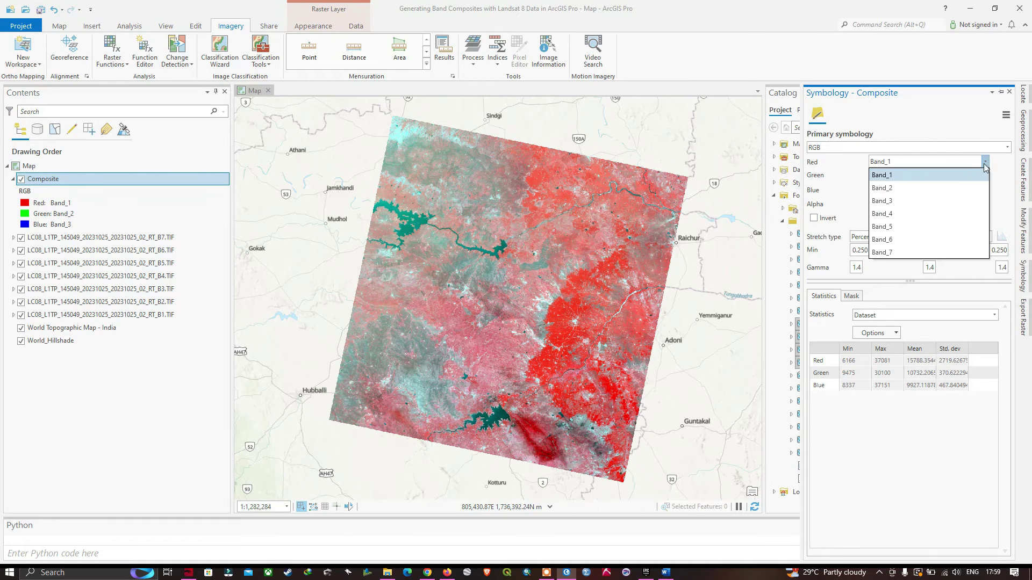
{"action": "left_click", "coordinate": [911, 213]}
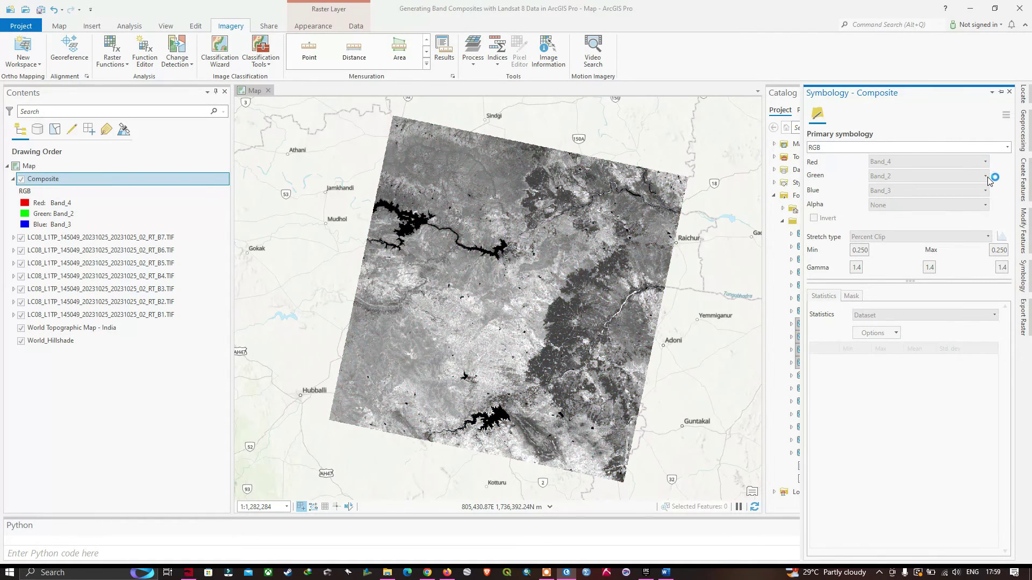
{"action": "left_click", "coordinate": [987, 177]}
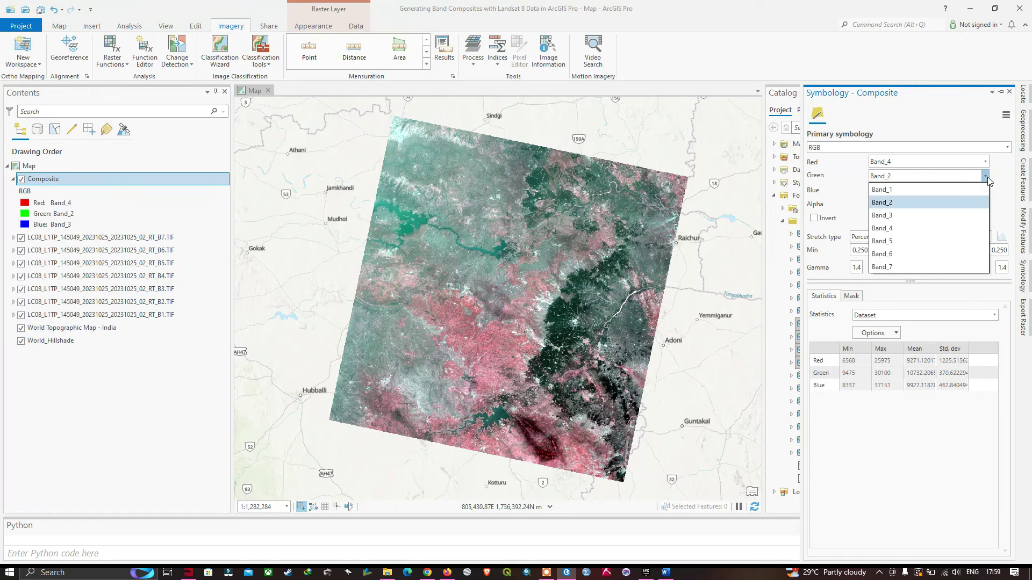
{"action": "left_click", "coordinate": [899, 216]}
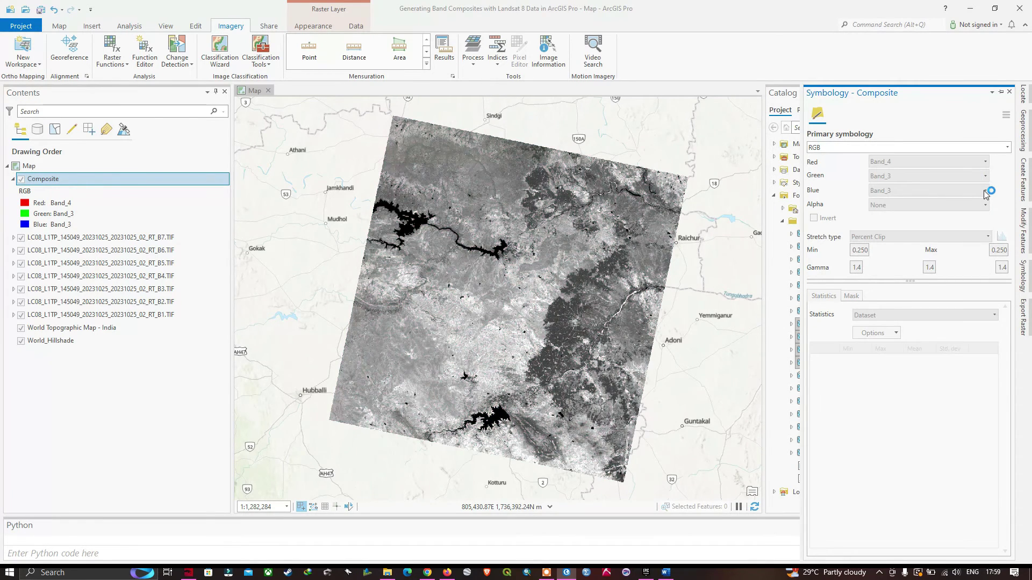
{"action": "left_click", "coordinate": [986, 192]}
{"action": "left_click", "coordinate": [912, 221]}
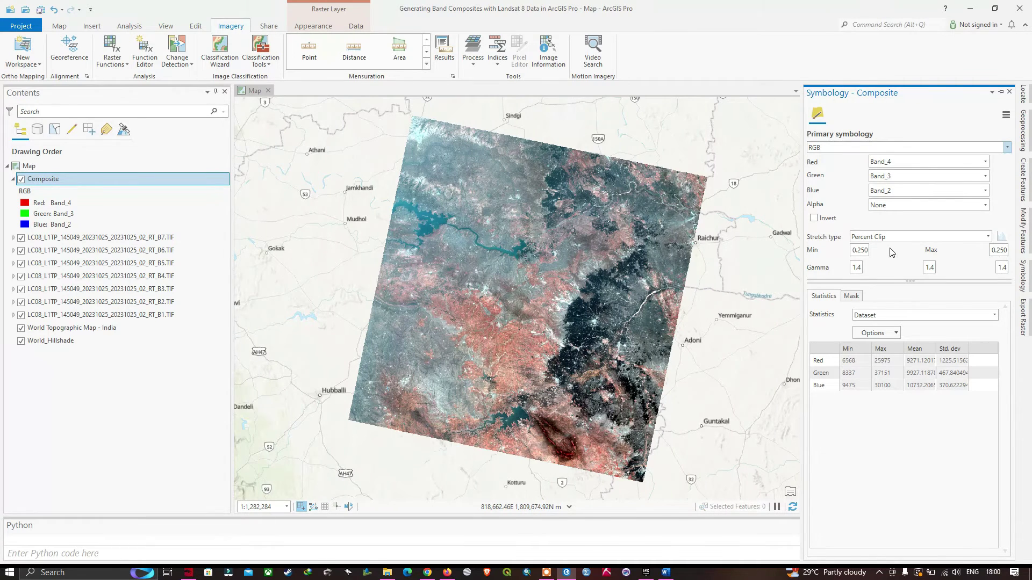
Examine the dark area and the river west of Adoni up close in the Band_4, Band_3, Band_2 composite.
{"action": "key", "text": "alt+Tab"}
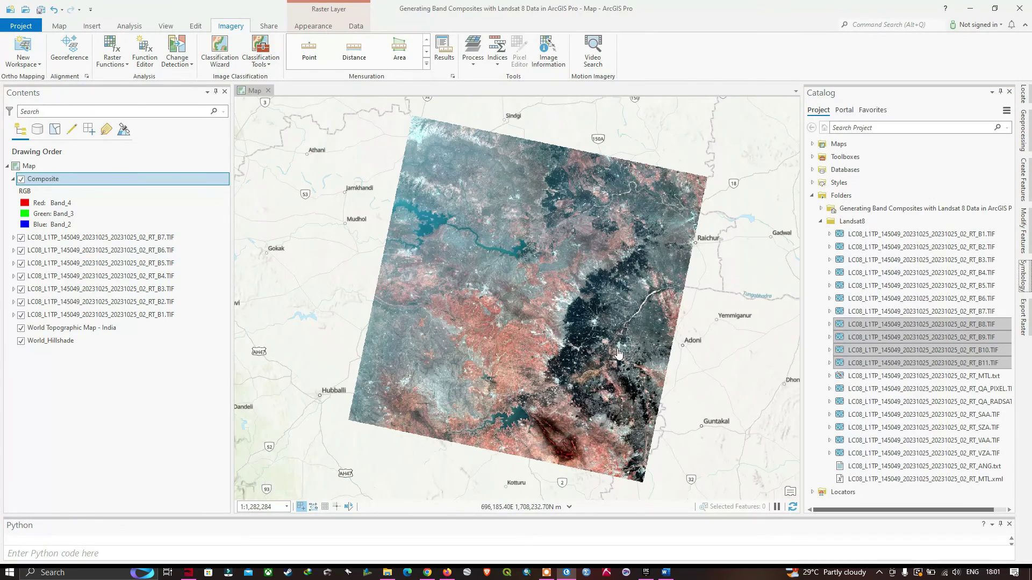
{"action": "scroll", "coordinate": [616, 304], "scroll_direction": "up", "scroll_amount": 5}
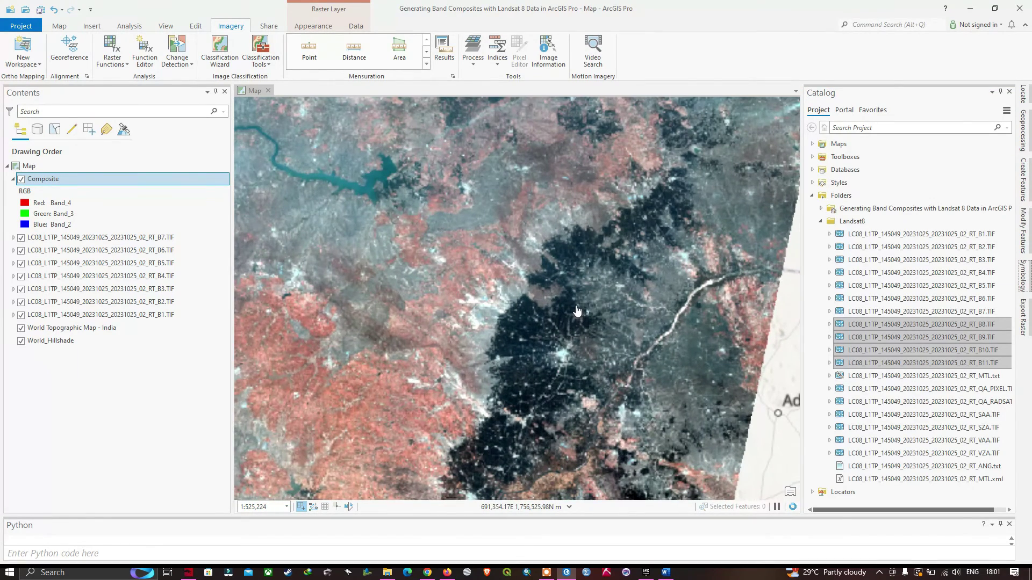
{"action": "scroll", "coordinate": [559, 328], "scroll_direction": "up", "scroll_amount": 3}
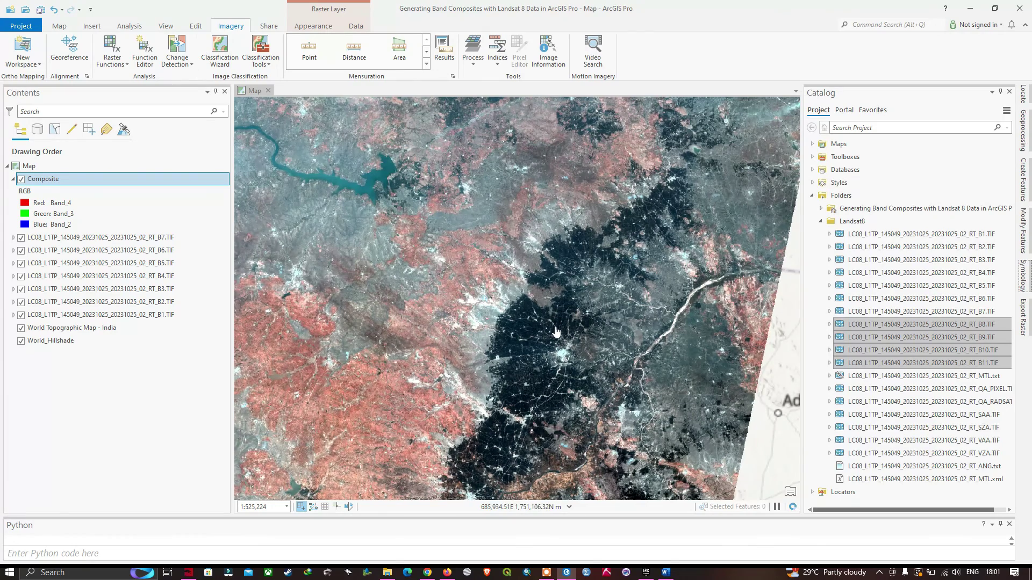
{"action": "scroll", "coordinate": [566, 334], "scroll_direction": "up", "scroll_amount": 2}
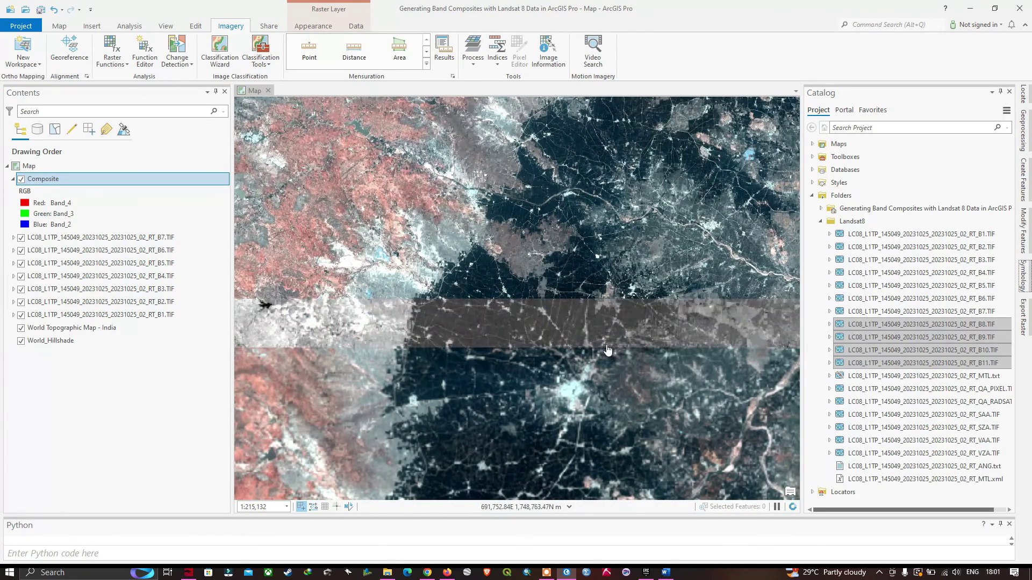
{"action": "left_click_drag", "start_coordinate": [607, 350], "coordinate": [513, 271]}
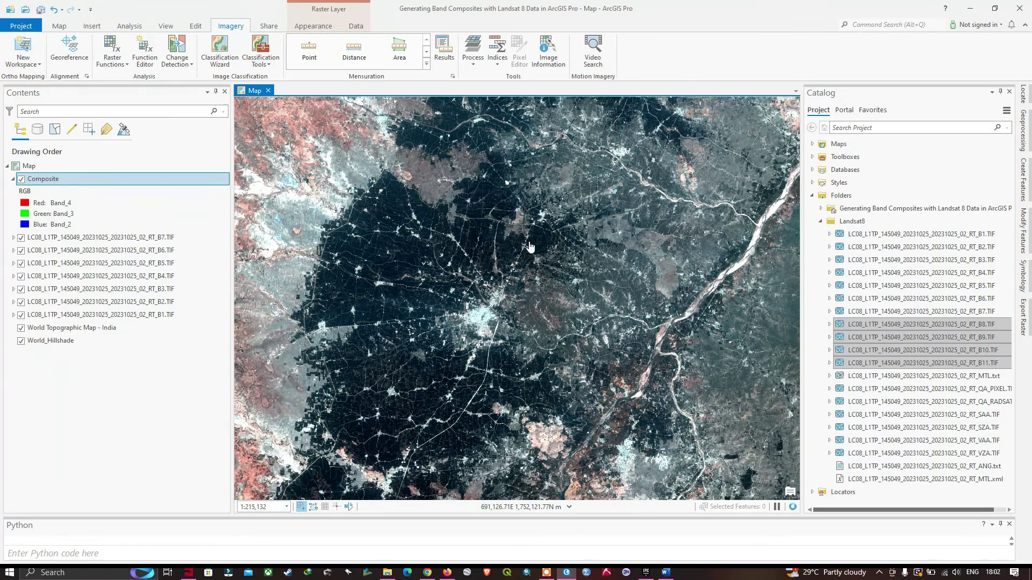
{"action": "left_click_drag", "start_coordinate": [443, 259], "coordinate": [533, 338]}
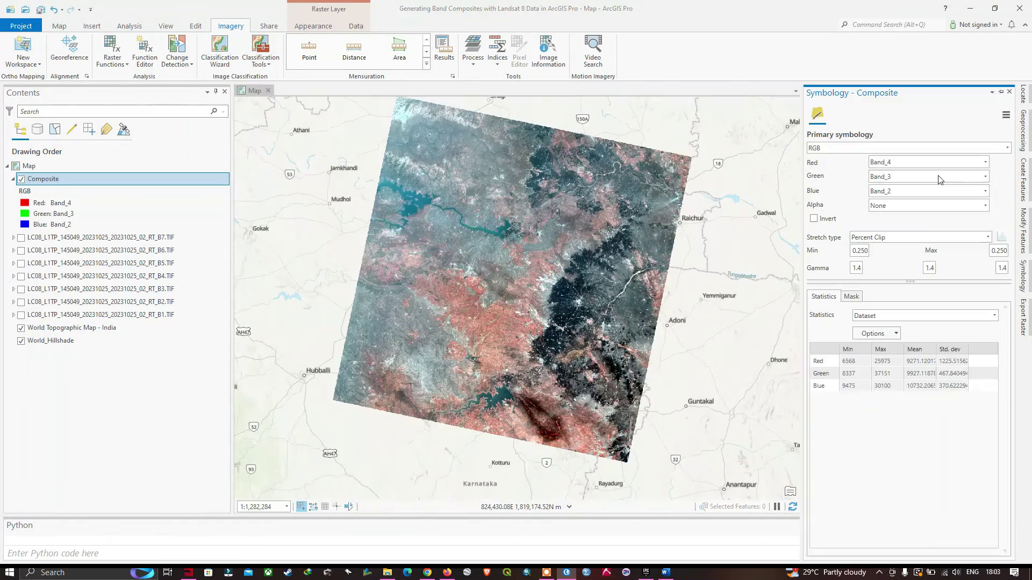
Set the Composite layer's RGB channels to red Band_5, green Band_4 and blue Band_3.
{"action": "left_click", "coordinate": [987, 164]}
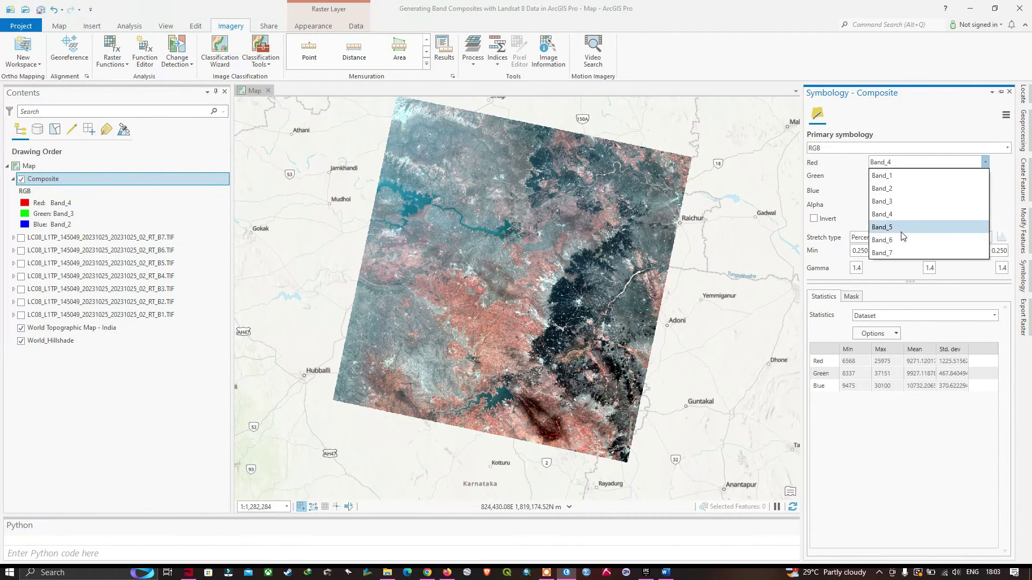
{"action": "left_click", "coordinate": [902, 236]}
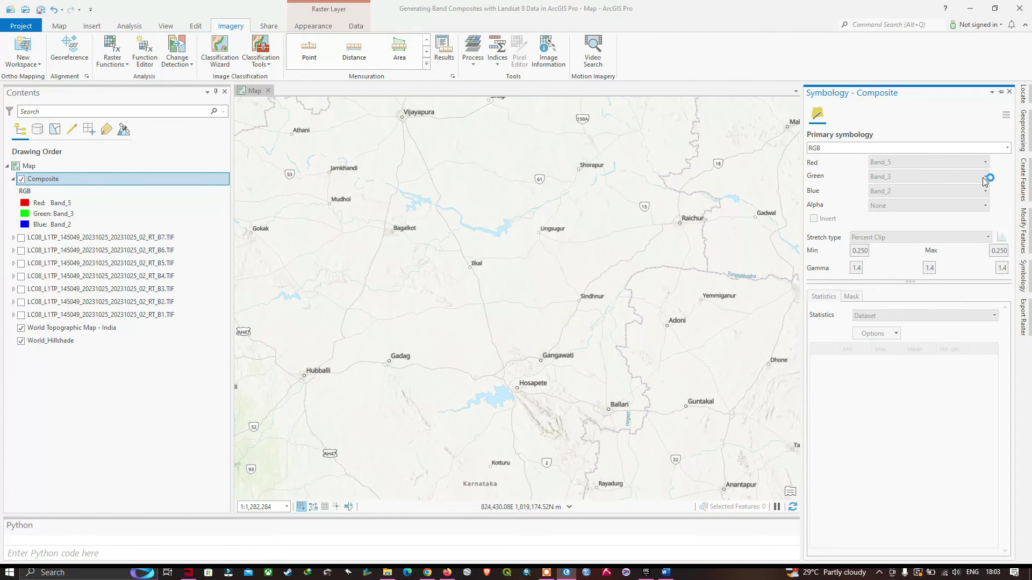
{"action": "left_click", "coordinate": [987, 177]}
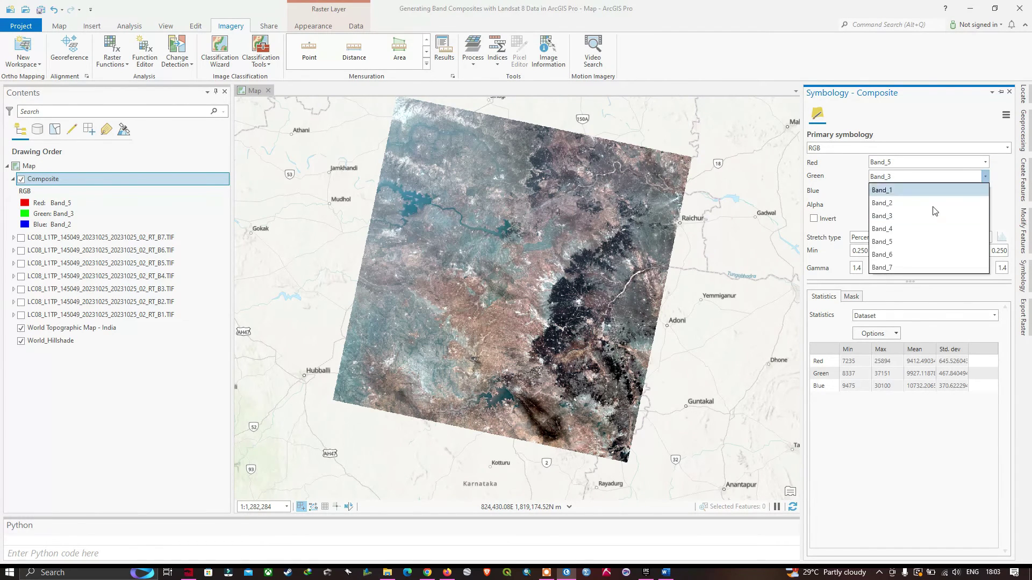
{"action": "left_click", "coordinate": [901, 228]}
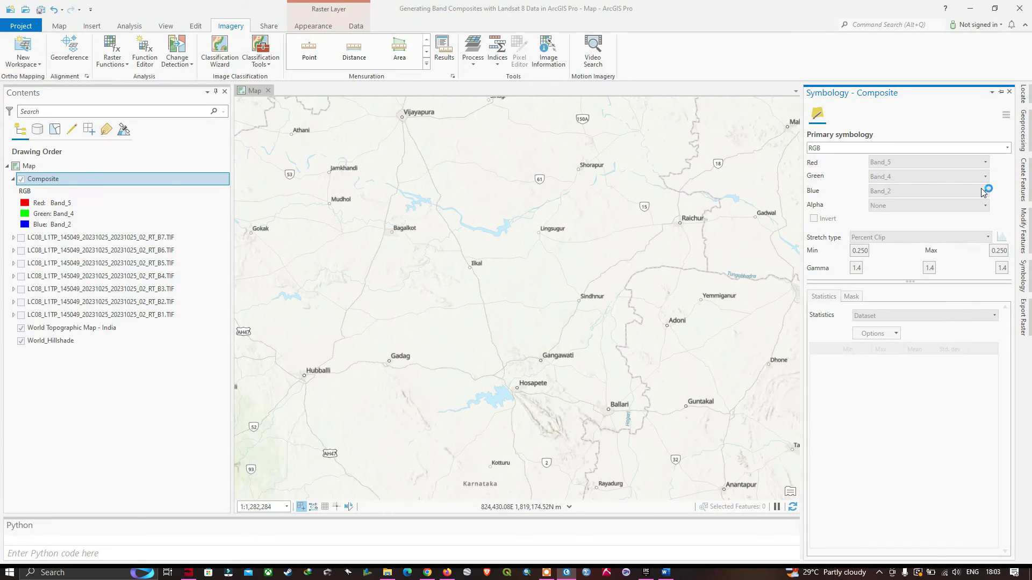
{"action": "left_click", "coordinate": [986, 192]}
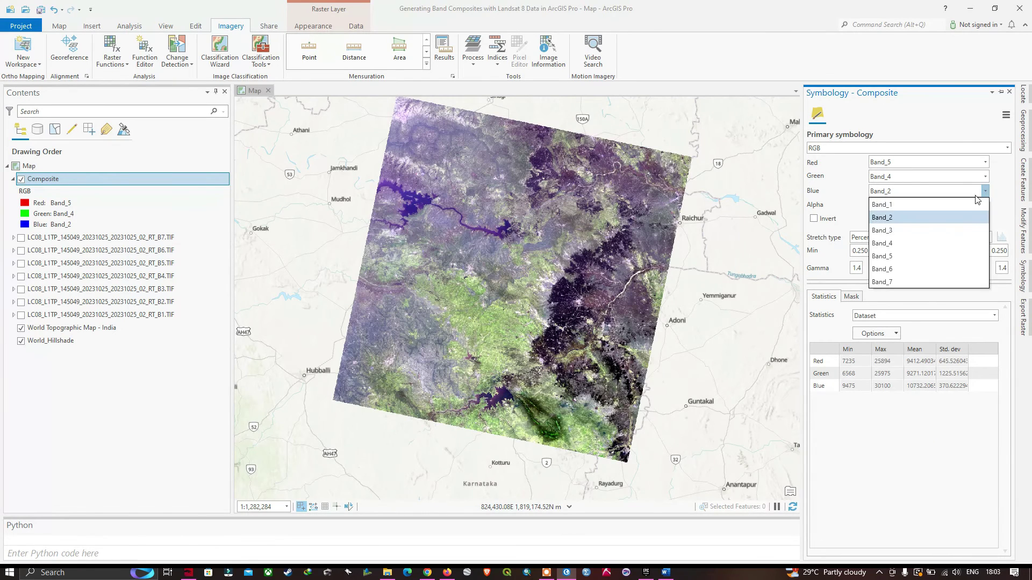
{"action": "left_click", "coordinate": [902, 231]}
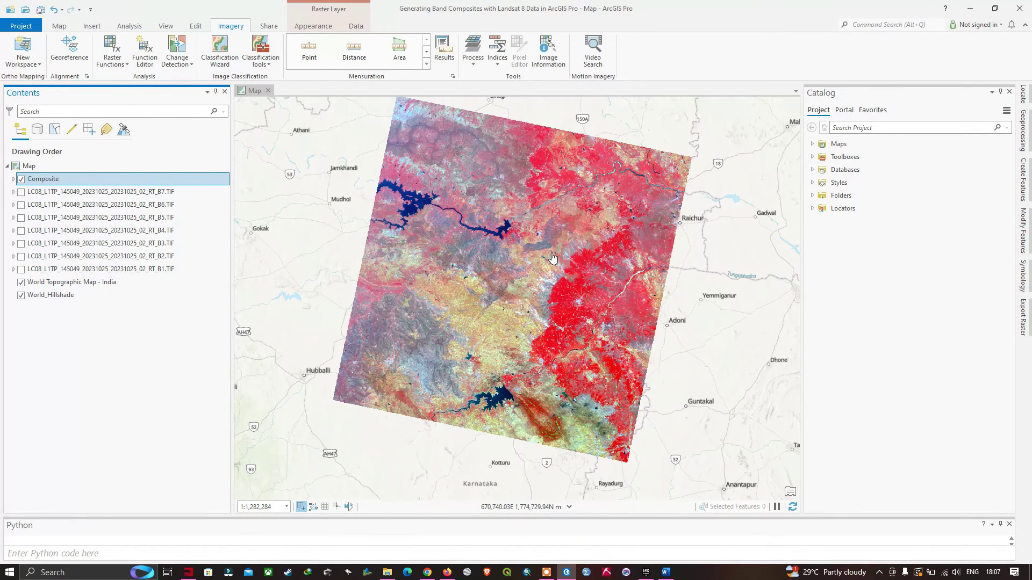
Consult the page in Chrome and return to ArcGIS Pro to examine the red area west of Adoni up close in the Composite layer.
{"action": "left_click", "coordinate": [427, 572]}
{"action": "scroll", "coordinate": [460, 409], "scroll_direction": "down", "scroll_amount": 1}
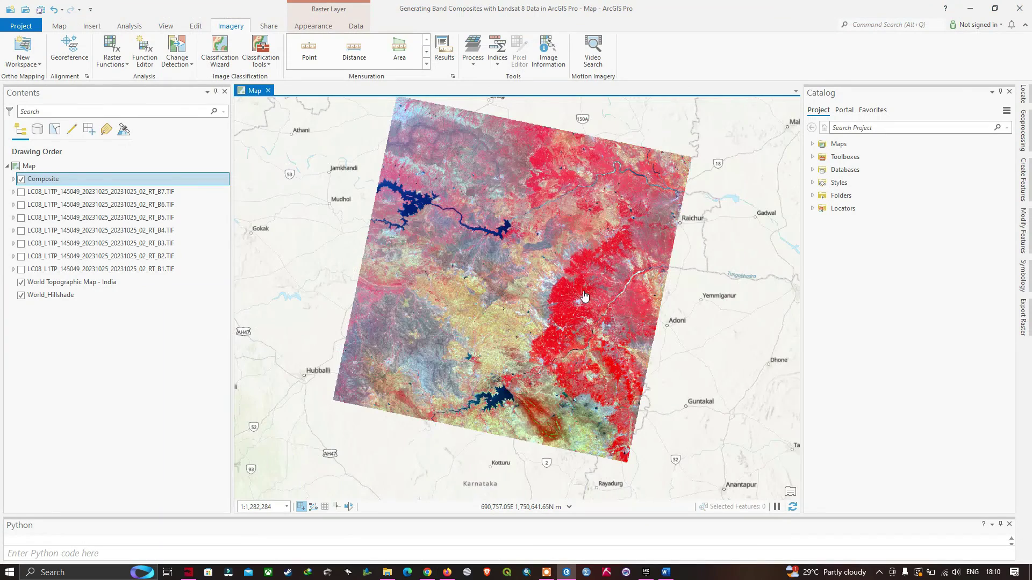
{"action": "scroll", "coordinate": [585, 297], "scroll_direction": "up", "scroll_amount": 5}
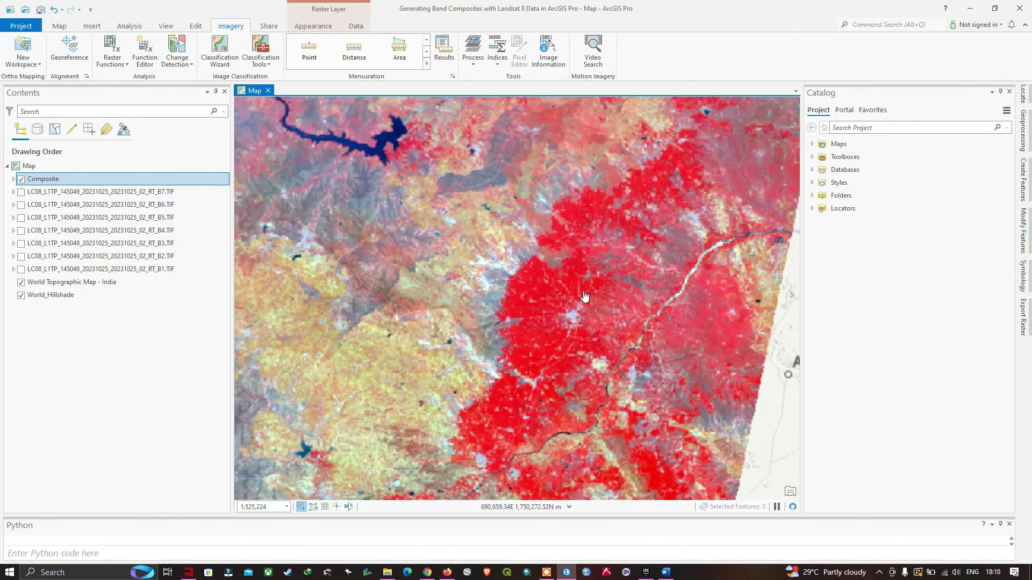
{"action": "scroll", "coordinate": [585, 297], "scroll_direction": "up", "scroll_amount": 2}
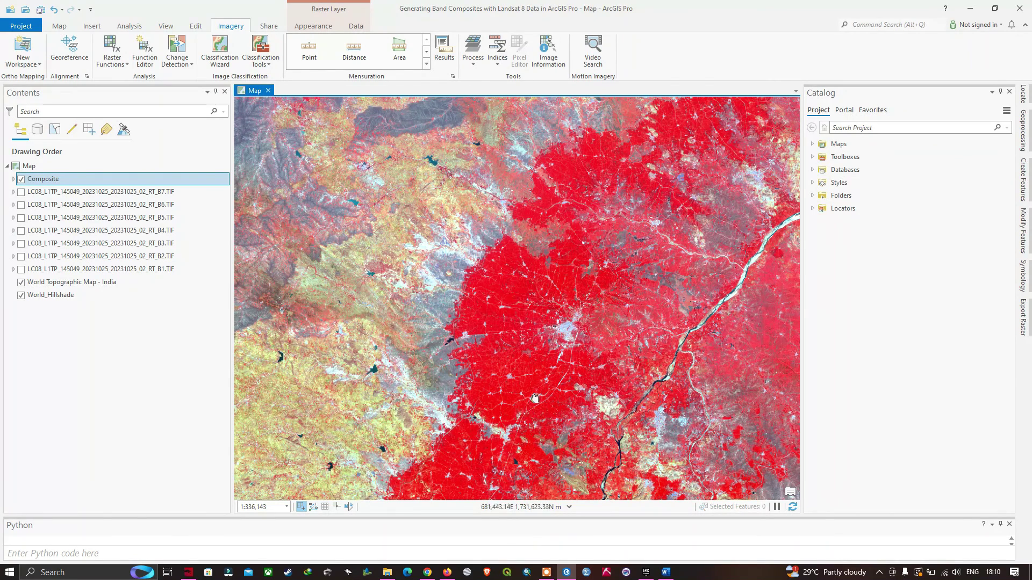
Examine the reservoir and its surroundings in the southern part of the Composite layer, and view the whole scene.
{"action": "left_click_drag", "start_coordinate": [535, 398], "coordinate": [605, 287]}
{"action": "left_click_drag", "start_coordinate": [505, 314], "coordinate": [704, 237]}
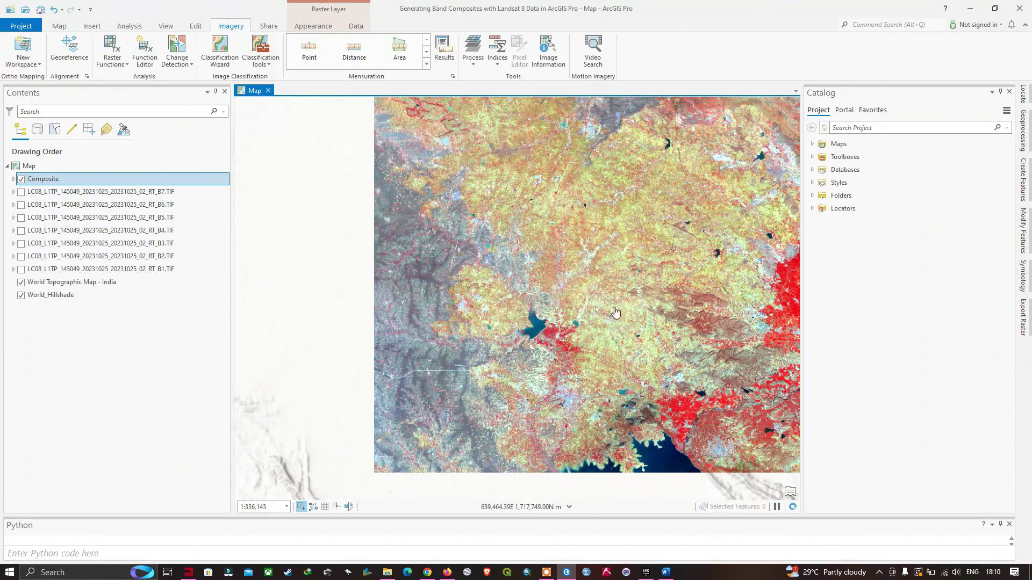
{"action": "left_click_drag", "start_coordinate": [666, 441], "coordinate": [576, 383]}
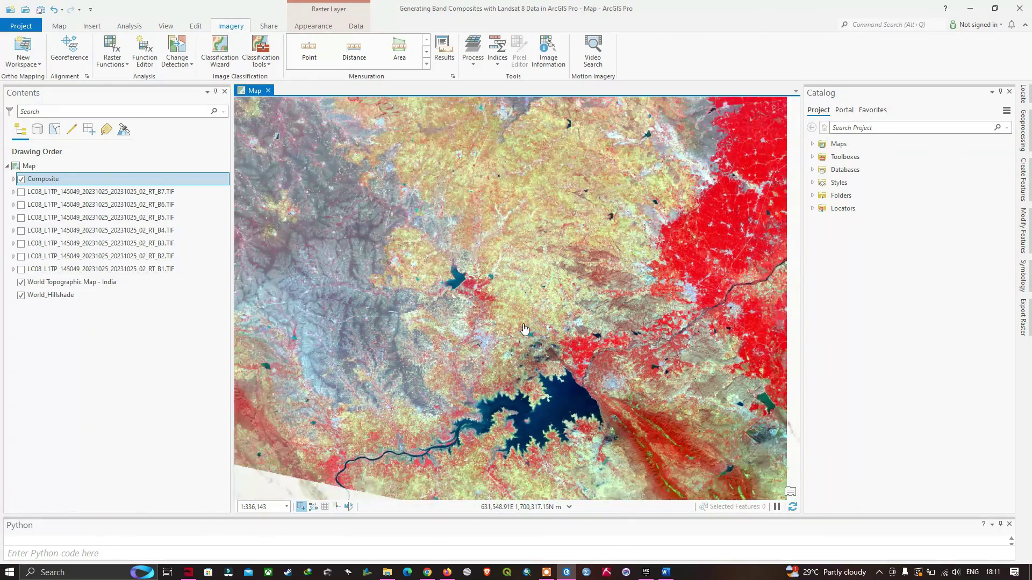
{"action": "scroll", "coordinate": [524, 329], "scroll_direction": "down", "scroll_amount": 4}
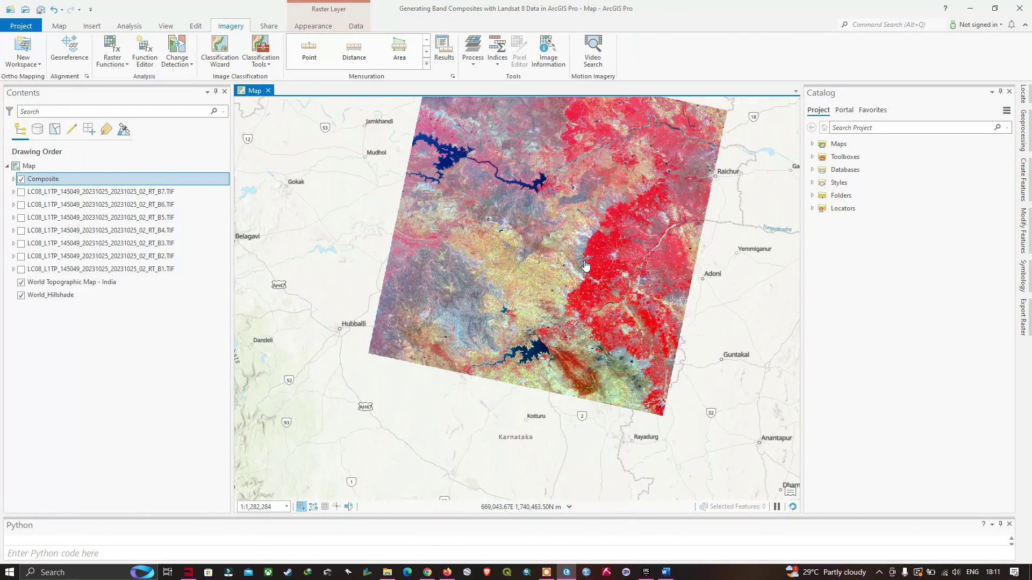
{"action": "left_click_drag", "start_coordinate": [630, 160], "coordinate": [599, 199]}
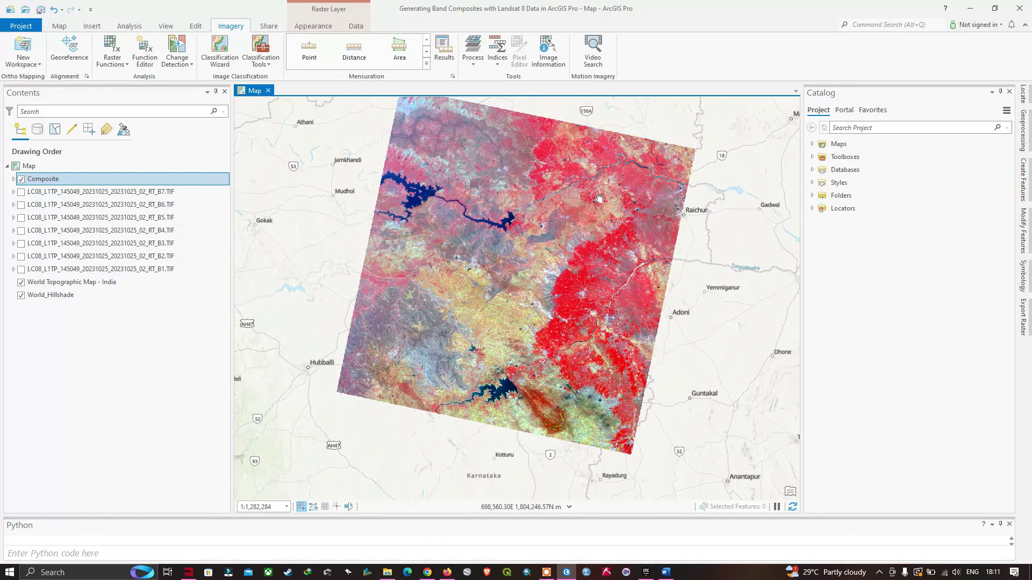
Review the Landsat 8 band combinations from Natural Color to Agriculture on the gisgeography.com page in Chrome and return to ArcGIS Pro.
{"action": "left_click", "coordinate": [427, 572]}
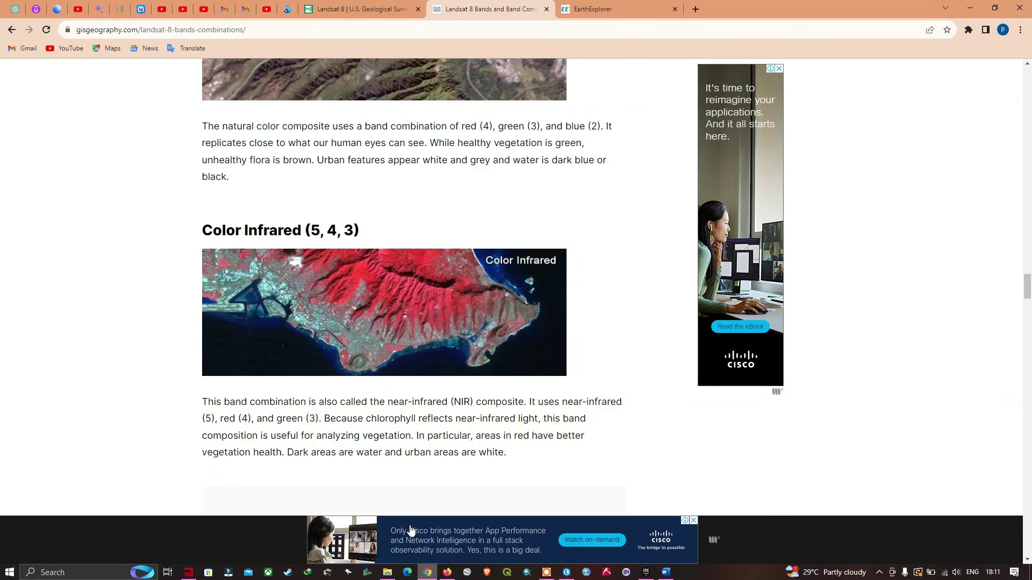
{"action": "scroll", "coordinate": [447, 396], "scroll_direction": "up", "scroll_amount": 6}
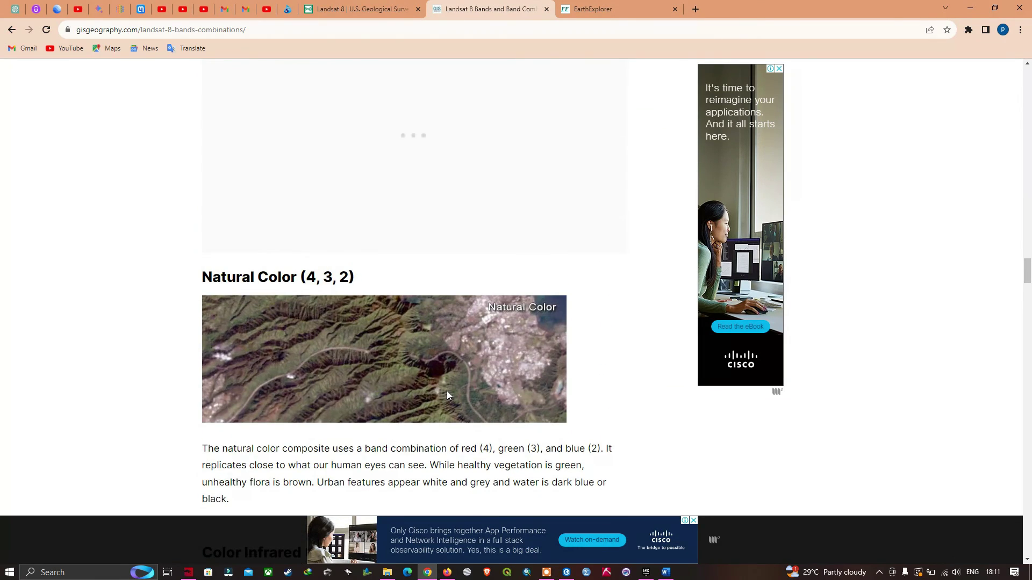
{"action": "scroll", "coordinate": [446, 395], "scroll_direction": "up", "scroll_amount": 7}
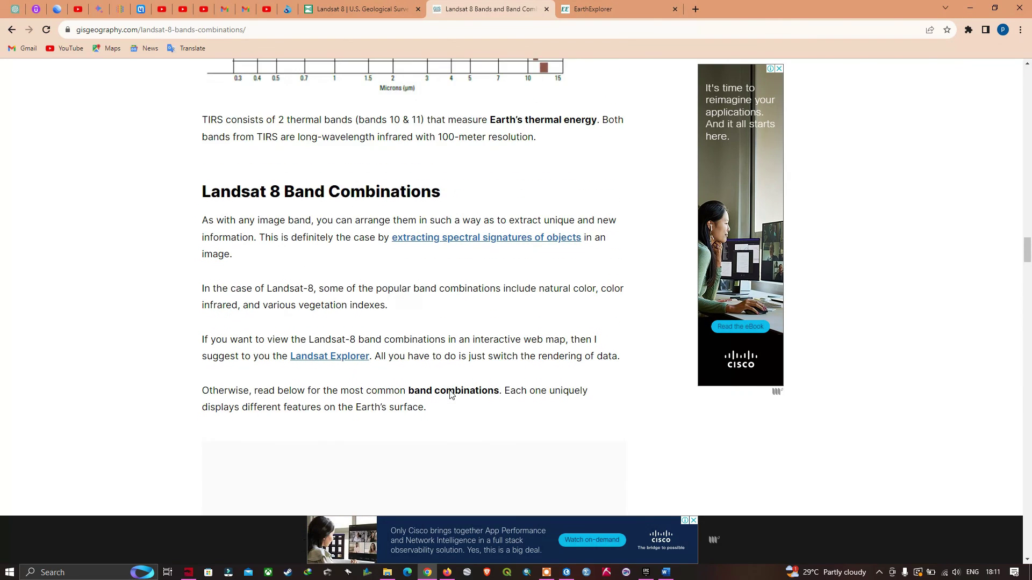
{"action": "scroll", "coordinate": [451, 395], "scroll_direction": "down", "scroll_amount": 12}
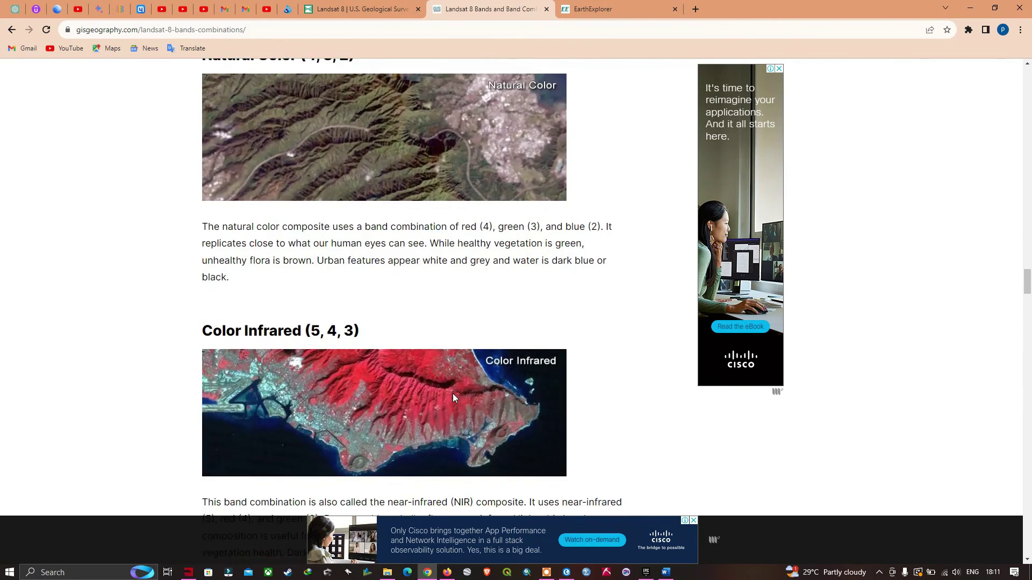
{"action": "scroll", "coordinate": [452, 397], "scroll_direction": "down", "scroll_amount": 14}
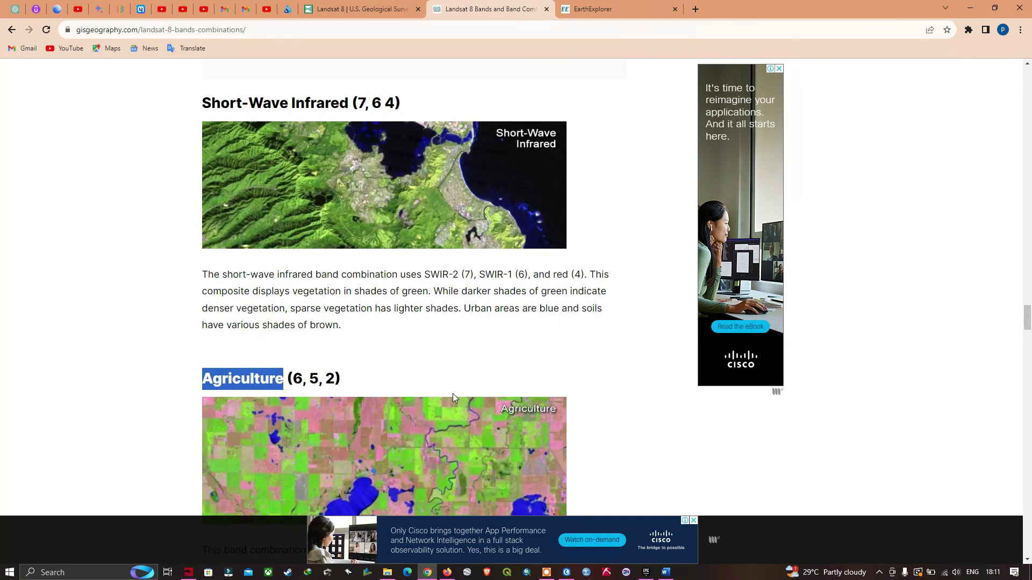
{"action": "scroll", "coordinate": [453, 397], "scroll_direction": "down", "scroll_amount": 2}
{"action": "left_click", "coordinate": [566, 572]}
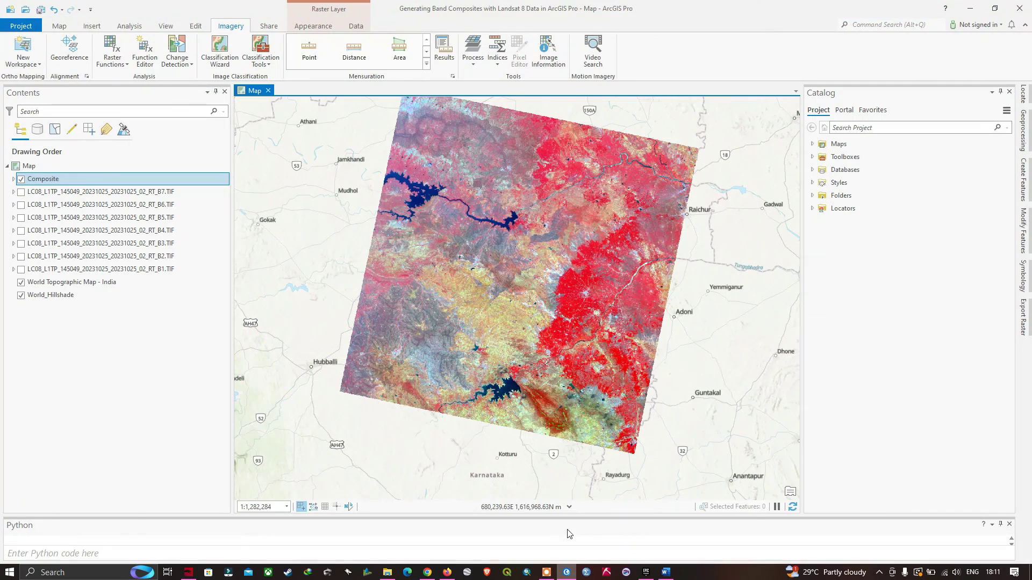